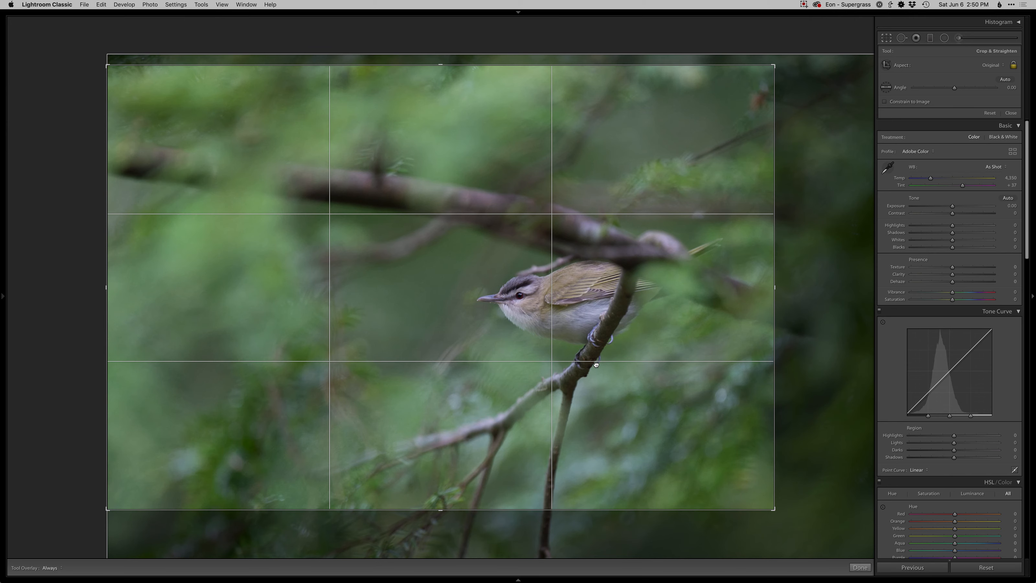
# - Apply the crop and darken the area around the bird with a radial filter at -0.43 exposure
pyautogui.press('Return')
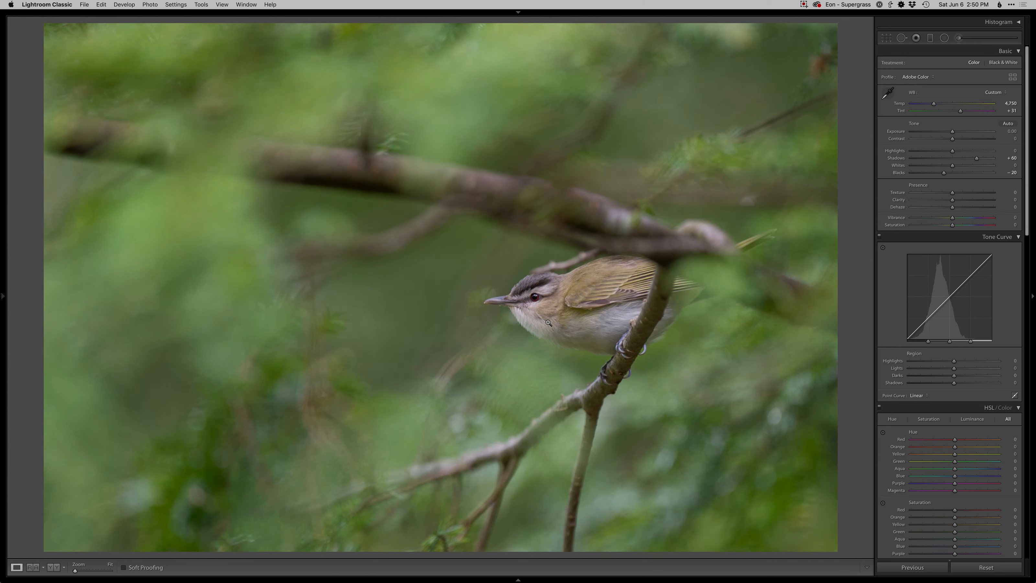
pyautogui.hotkey('shift', 'm')
pyautogui.moveTo(549, 293); pyautogui.dragTo(688, 365)
pyautogui.moveTo(953, 92); pyautogui.dragTo(950, 93)
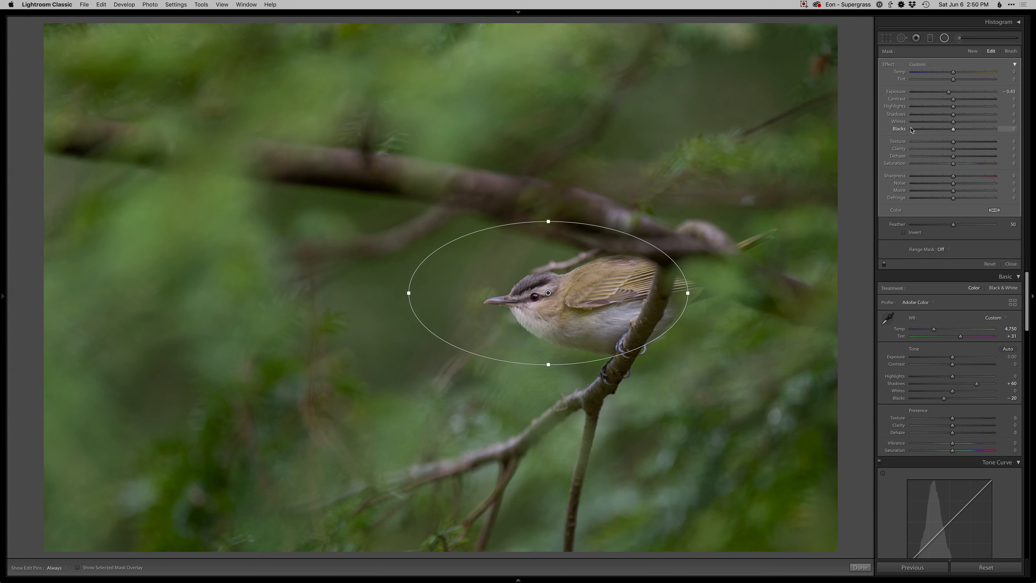
pyautogui.hotkey('shift', 'm')
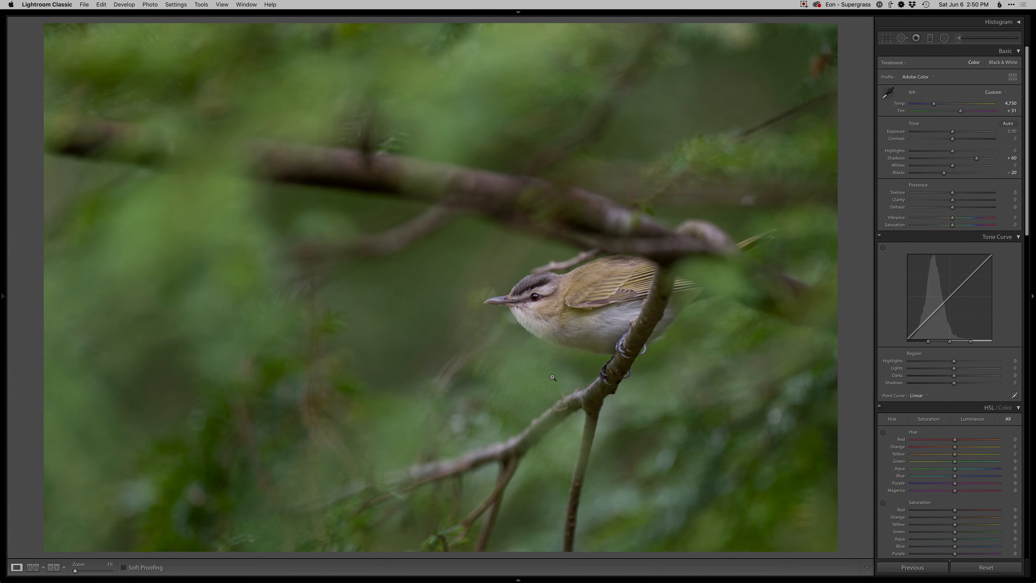
# - Open the photo in Photoshop for editing and add a new layer named Retouch
pyautogui.press('super+e')
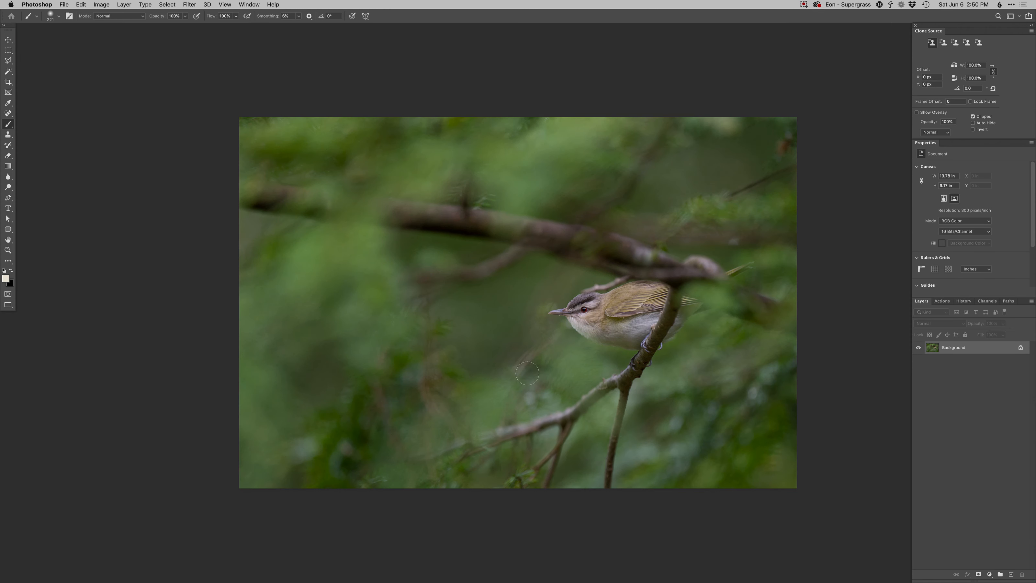
pyautogui.press('F2')
pyautogui.moveTo(629, 344); pyautogui.dragTo(599, 428)
# - Clone out the small distracting leaves and bright spots in the blurred background on the Retouch layer
pyautogui.press('s')
pyautogui.moveTo(705, 233); pyautogui.dragTo(690, 200)
pyautogui.keyDown('alt'); pyautogui.click(712, 237); pyautogui.keyUp('alt')
pyautogui.moveTo(686, 199)
pyautogui.mouseDown()
pyautogui.moveTo(674, 204)
pyautogui.moveTo(702, 203)
pyautogui.mouseUp()
pyautogui.moveTo(730, 238); pyautogui.dragTo(746, 230)
pyautogui.keyDown('alt'); pyautogui.click(728, 232); pyautogui.keyUp('alt')
pyautogui.moveTo(649, 323); pyautogui.dragTo(664, 244)
pyautogui.moveTo(313, 428)
pyautogui.mouseDown()
pyautogui.moveTo(284, 428)
pyautogui.moveTo(279, 461)
pyautogui.mouseUp()
pyautogui.keyDown('alt'); pyautogui.click(284, 429); pyautogui.keyUp('alt')
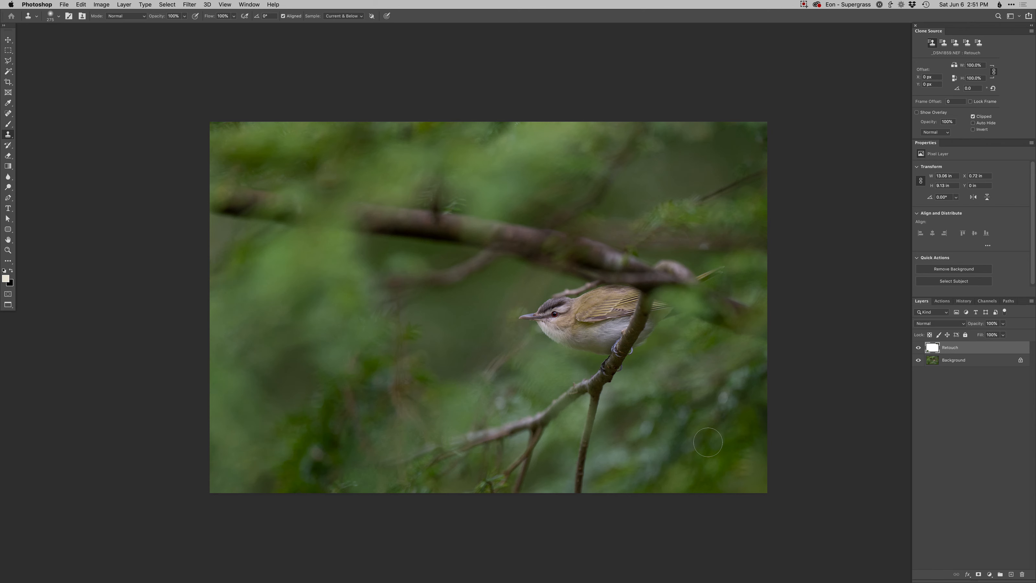
# - Clone background over the thin twig running behind the bird's head and back
pyautogui.scroll(5, 545, 290)
pyautogui.moveTo(670, 278); pyautogui.dragTo(584, 270)
pyautogui.moveTo(640, 277)
pyautogui.mouseDown()
pyautogui.moveTo(622, 311)
pyautogui.moveTo(653, 304)
pyautogui.moveTo(607, 328)
pyautogui.moveTo(625, 326)
pyautogui.moveTo(559, 326)
pyautogui.mouseUp()
pyautogui.keyDown('alt'); pyautogui.click(618, 290); pyautogui.keyUp('alt')
pyautogui.keyDown('alt'); pyautogui.click(586, 311); pyautogui.keyUp('alt')
pyautogui.keyDown('alt'); pyautogui.click(594, 319); pyautogui.keyUp('alt')
pyautogui.keyDown('alt'); pyautogui.click(553, 316); pyautogui.keyUp('alt')
pyautogui.moveTo(548, 331)
pyautogui.mouseDown()
pyautogui.moveTo(586, 334)
pyautogui.moveTo(693, 301)
pyautogui.moveTo(646, 315)
pyautogui.mouseUp()
pyautogui.keyDown('alt'); pyautogui.click(624, 308); pyautogui.keyUp('alt')
pyautogui.keyDown('alt'); pyautogui.click(636, 296); pyautogui.keyUp('alt')
# - Mask the Retouch layer and clean up the edge of the bird's head and back with a 50 px brush at 80% hardness
pyautogui.press('super+shift+m')
pyautogui.press('b')
pyautogui.rightClick(699, 327)
pyautogui.doubleClick(753, 388)
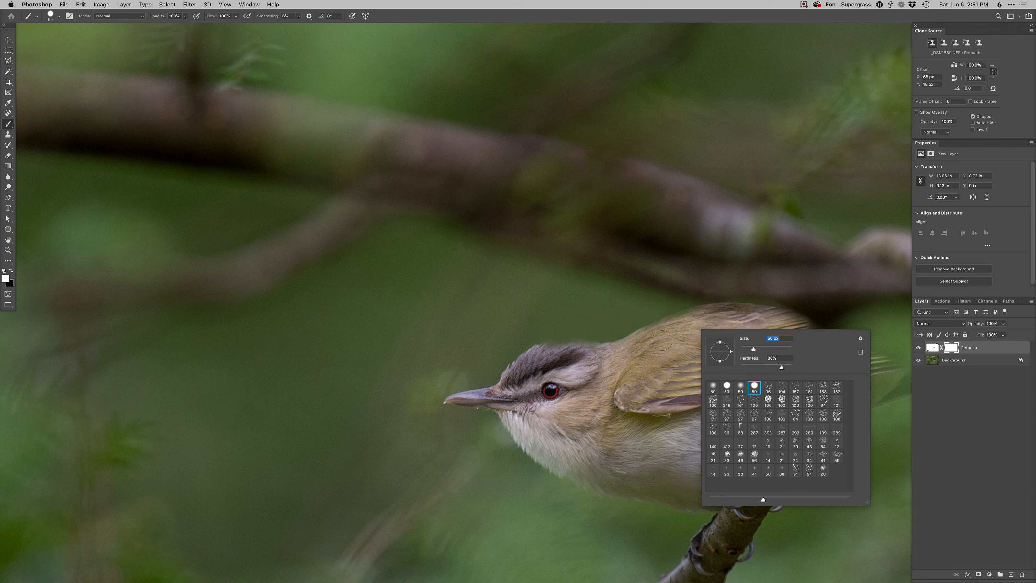
pyautogui.press('x')
pyautogui.moveTo(694, 300)
pyautogui.mouseDown()
pyautogui.moveTo(579, 345)
pyautogui.moveTo(541, 334)
pyautogui.mouseUp()
pyautogui.press('x')
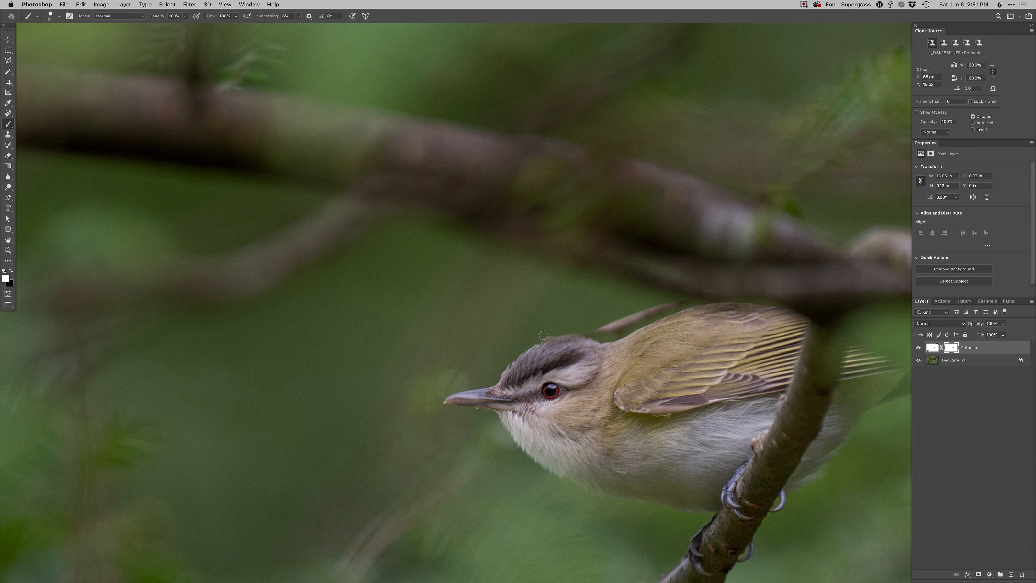
pyautogui.moveTo(583, 330)
pyautogui.mouseDown()
pyautogui.moveTo(625, 331)
pyautogui.moveTo(706, 298)
pyautogui.moveTo(610, 320)
pyautogui.mouseUp()
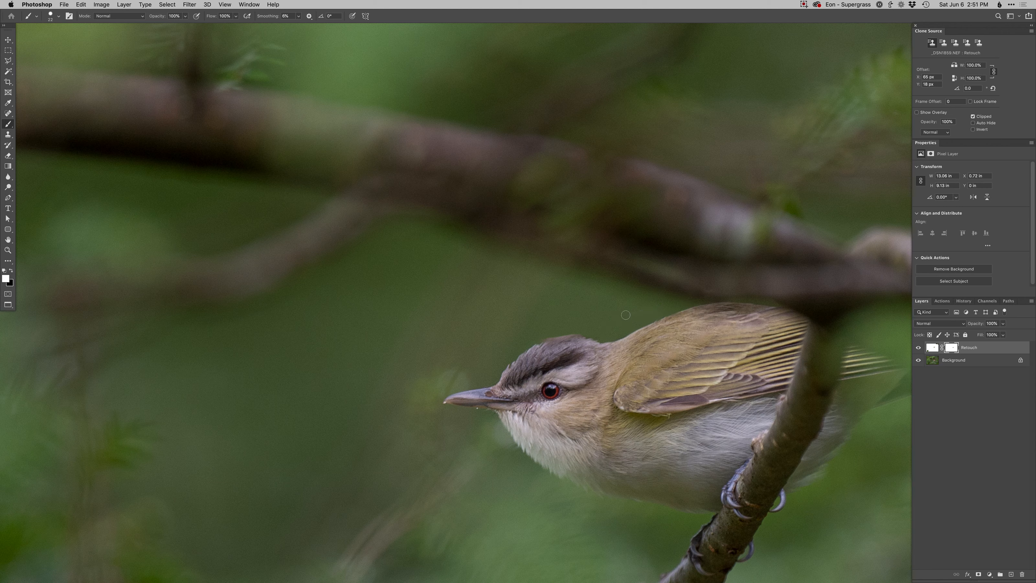
# - Choose the soft round brush and apply the Retouch layer's mask
pyautogui.rightClick(588, 310)
pyautogui.doubleClick(603, 369)
pyautogui.press('Delete')
# - Copy a rectangular patch of feathers from the front of the bird's crown onto a new layer
pyautogui.scroll(2, 555, 340)
pyautogui.press('m')
pyautogui.moveTo(471, 321)
pyautogui.mouseDown()
pyautogui.moveTo(545, 387)
pyautogui.moveTo(557, 386)
pyautogui.mouseUp()
pyautogui.press('super+c')
pyautogui.press('super+v')
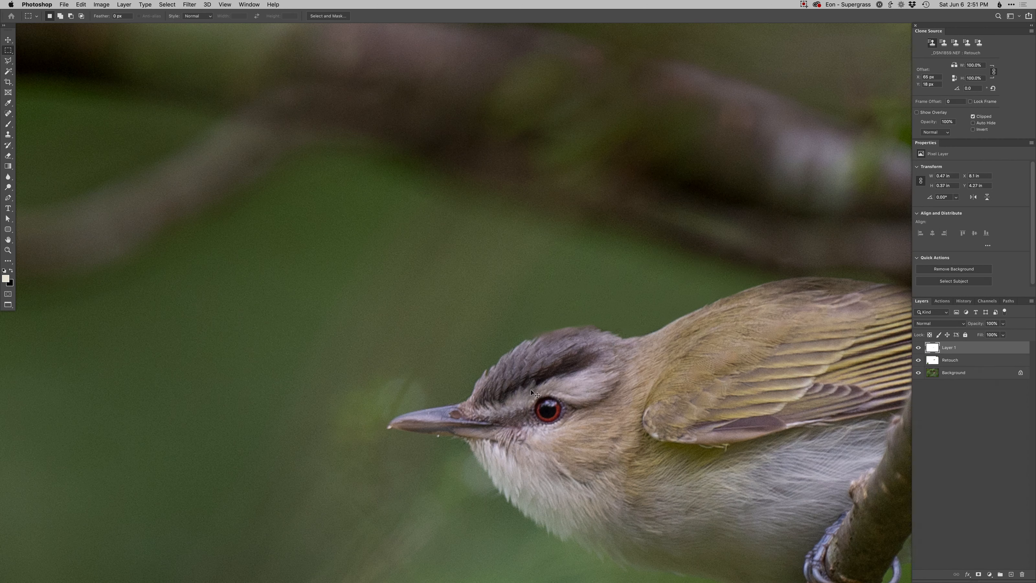
# - Move and rotate the feather patch over the back of the crown at 50% opacity, and restore its opacity to 100%
pyautogui.press('5')
pyautogui.press('super+t')
pyautogui.moveTo(555, 353); pyautogui.dragTo(578, 359)
pyautogui.moveTo(609, 389); pyautogui.dragTo(606, 398)
pyautogui.moveTo(570, 345); pyautogui.dragTo(576, 349)
pyautogui.press('Return')
pyautogui.press('0')
# - Give the feather patch an inverted mask and paint it in along the damaged top edge of the crown
pyautogui.press('super+m')
pyautogui.press('b')
pyautogui.rightClick(604, 308)
pyautogui.doubleClick(617, 366)
pyautogui.moveTo(592, 375); pyautogui.dragTo(598, 375)
pyautogui.press('super+i')
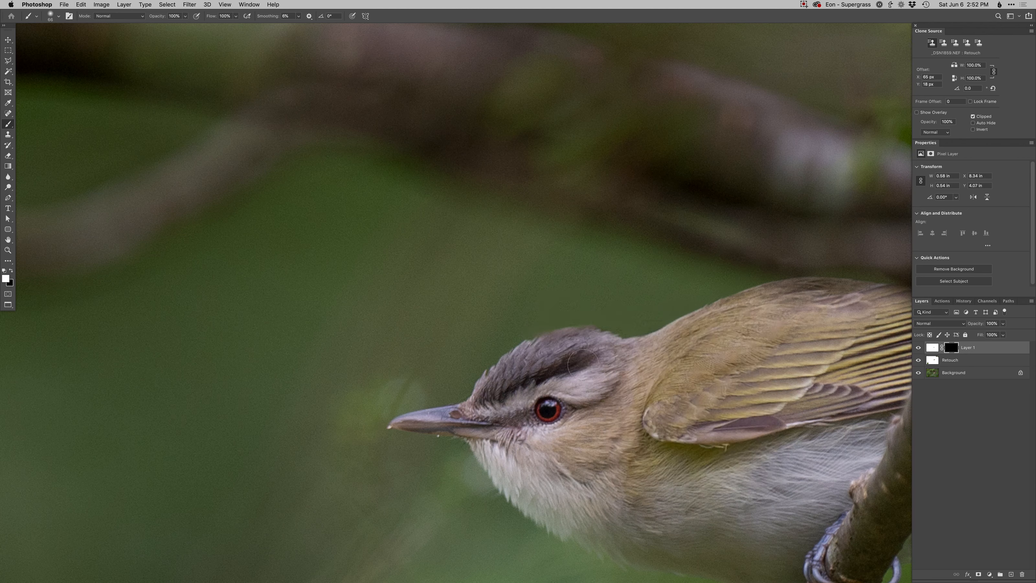
pyautogui.keyDown('ctrl'); pyautogui.keyDown('alt'); pyautogui.moveTo(578, 341); pyautogui.dragTo(535, 329); pyautogui.keyUp('alt'); pyautogui.keyUp('ctrl')
pyautogui.keyDown('ctrl'); pyautogui.keyDown('alt'); pyautogui.moveTo(537, 354); pyautogui.dragTo(532, 337); pyautogui.keyUp('alt'); pyautogui.keyUp('ctrl')
pyautogui.press('x')
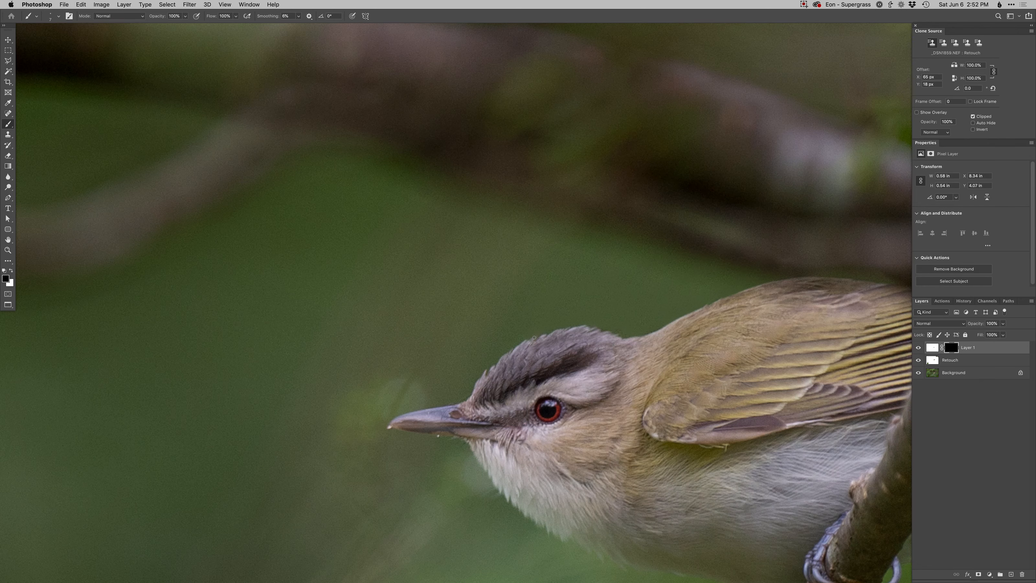
# - Check the repaired head and merge the feather patch down into the Retouch layer
pyautogui.press('super+0')
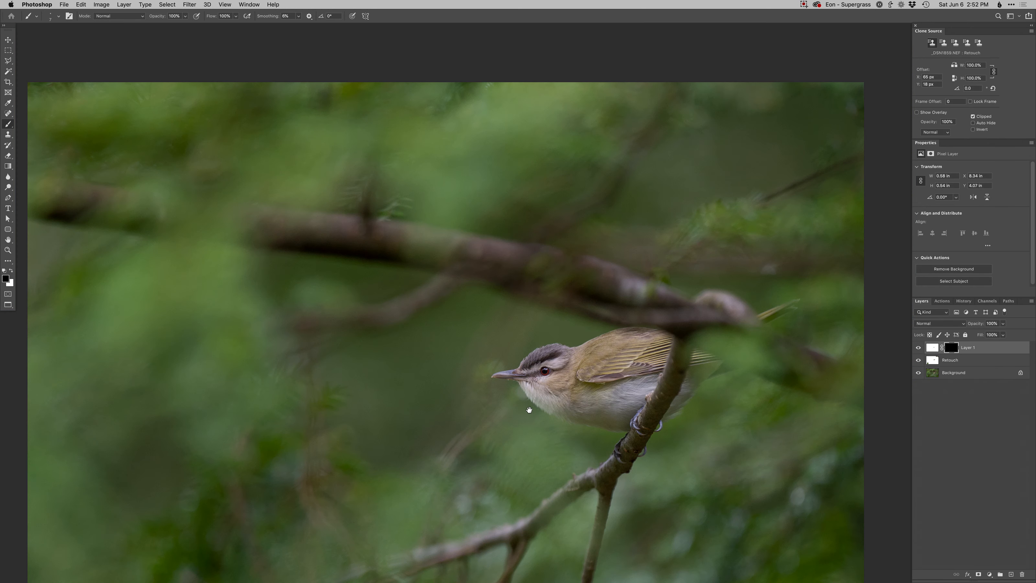
pyautogui.moveTo(527, 412); pyautogui.dragTo(475, 358)
pyautogui.scroll(2, 546, 337)
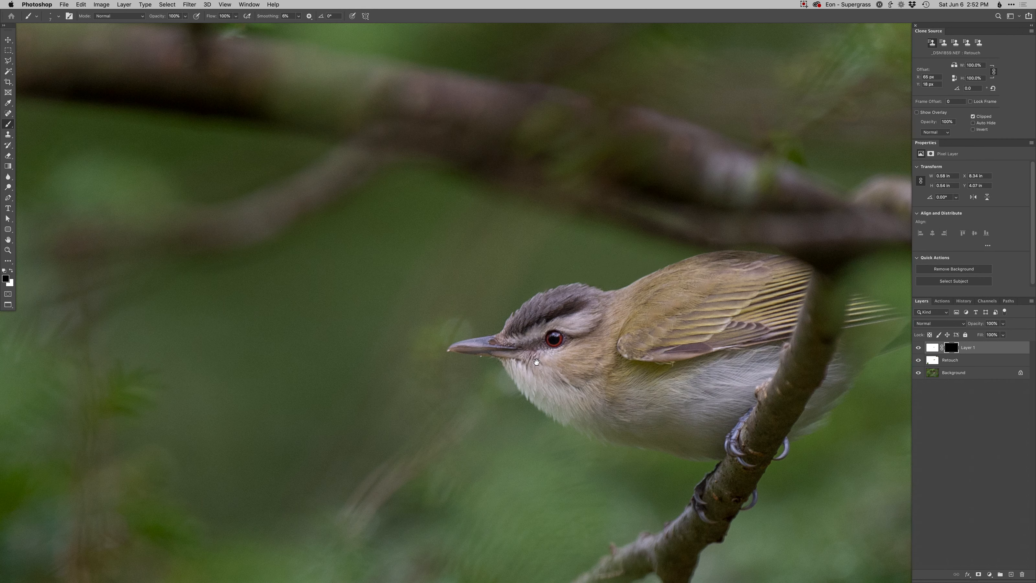
pyautogui.scroll(-2, 538, 362)
pyautogui.press('super+0')
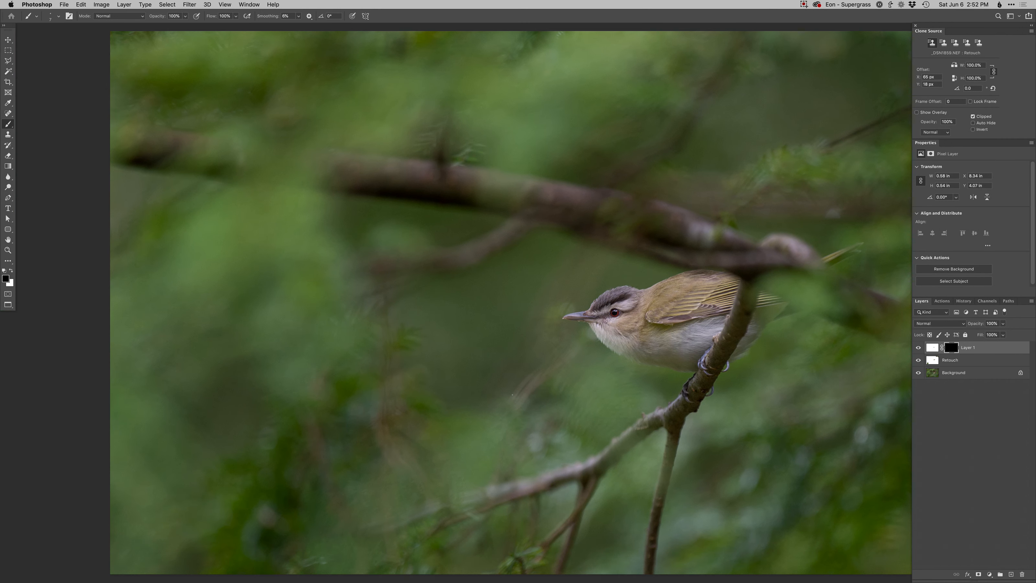
pyautogui.press('super+e')
pyautogui.press('x')
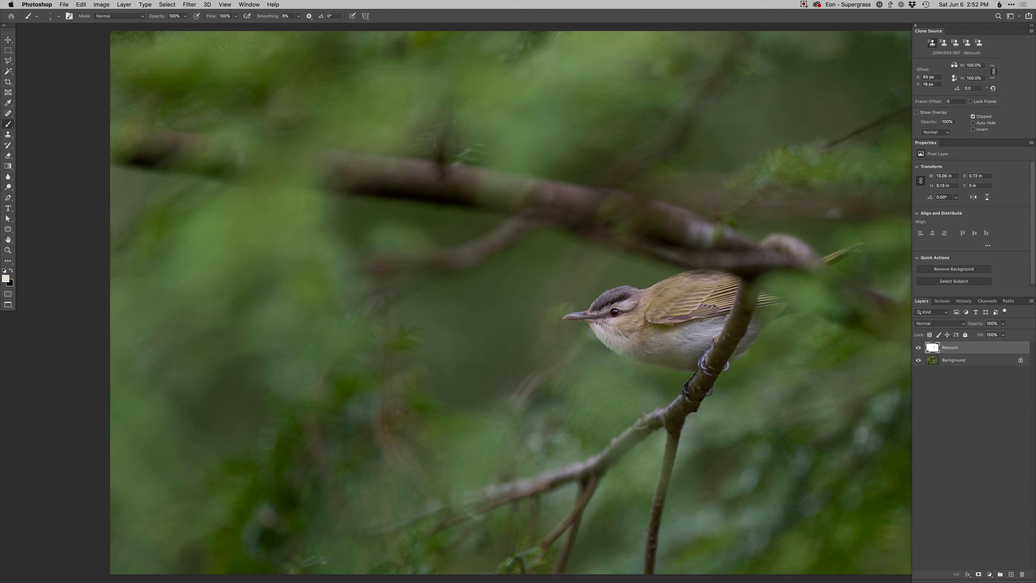
# - Clone out the thin dark twig in the upper-right background of the photo
pyautogui.keyDown('alt'); pyautogui.click(588, 347); pyautogui.keyUp('alt')
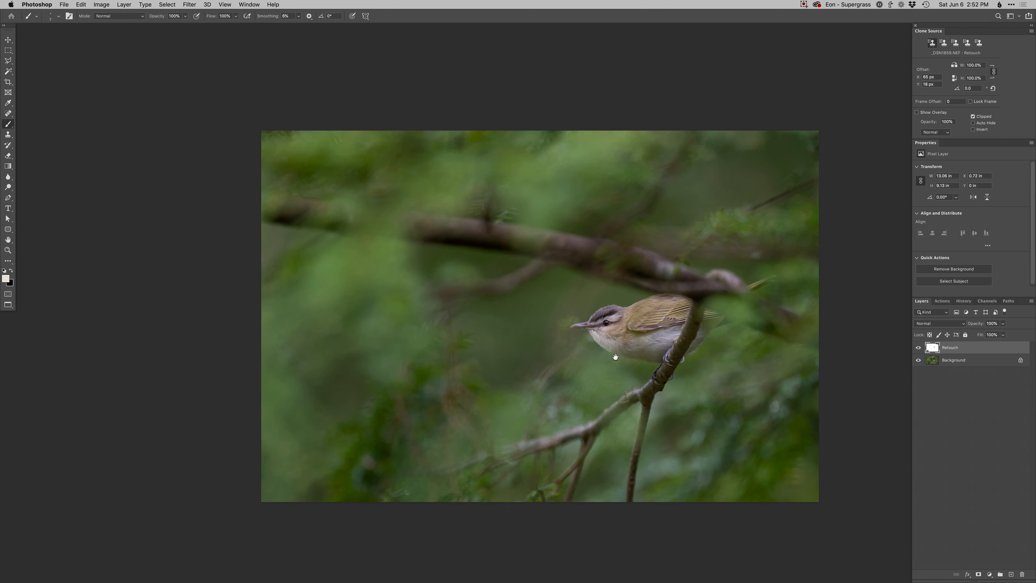
pyautogui.press('s')
pyautogui.keyDown('alt'); pyautogui.click(723, 201); pyautogui.keyUp('alt')
pyautogui.moveTo(723, 202)
pyautogui.mouseDown()
pyautogui.moveTo(725, 210)
pyautogui.moveTo(773, 188)
pyautogui.moveTo(737, 201)
pyautogui.mouseUp()
pyautogui.keyDown('alt'); pyautogui.click(725, 202); pyautogui.keyUp('alt')
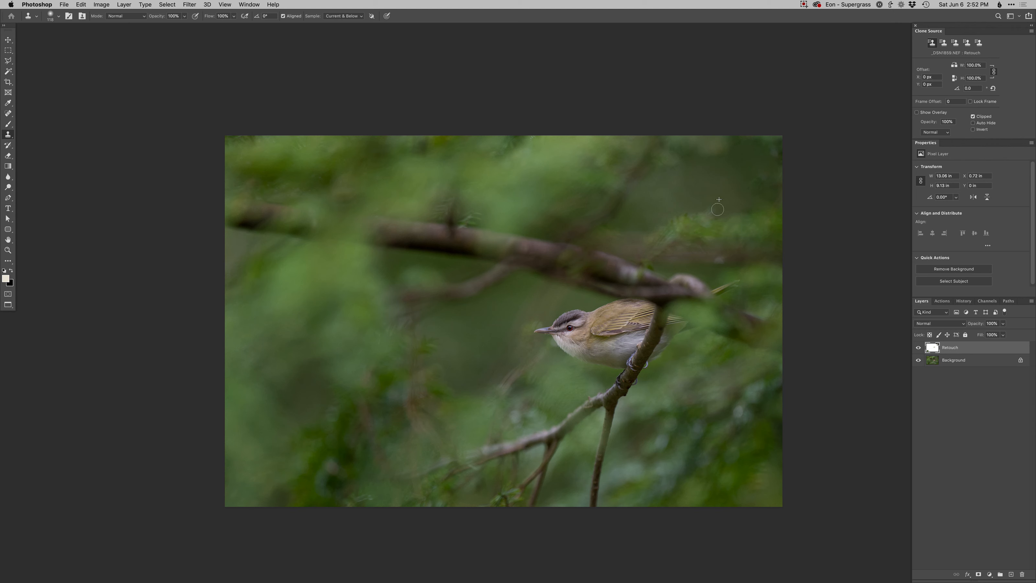
# - Add a Burn curves layer and paint its mask over the bright lower branch to darken it
pyautogui.press('F2')
pyautogui.press('b')
pyautogui.moveTo(545, 438)
pyautogui.mouseDown()
pyautogui.moveTo(532, 438)
pyautogui.moveTo(556, 430)
pyautogui.mouseUp()
pyautogui.press('x')
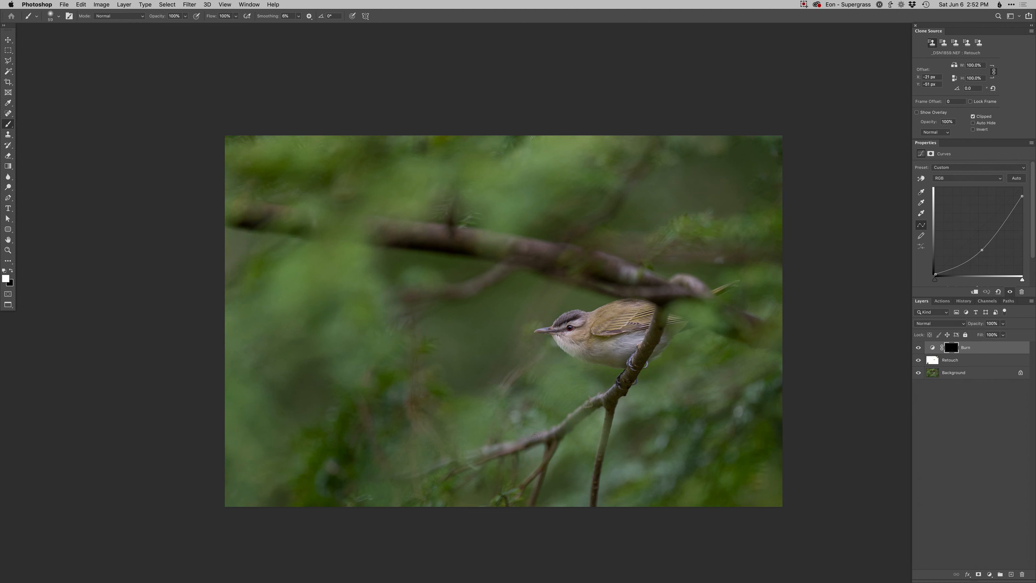
pyautogui.press('x')
pyautogui.press('x')
pyautogui.moveTo(529, 428)
pyautogui.mouseDown()
pyautogui.moveTo(547, 400)
pyautogui.moveTo(478, 451)
pyautogui.moveTo(595, 405)
pyautogui.moveTo(550, 447)
pyautogui.moveTo(575, 434)
pyautogui.mouseUp()
# - Add a second Burn layer and darken the bright foliage across the top and left side of the photo
pyautogui.press('F2')
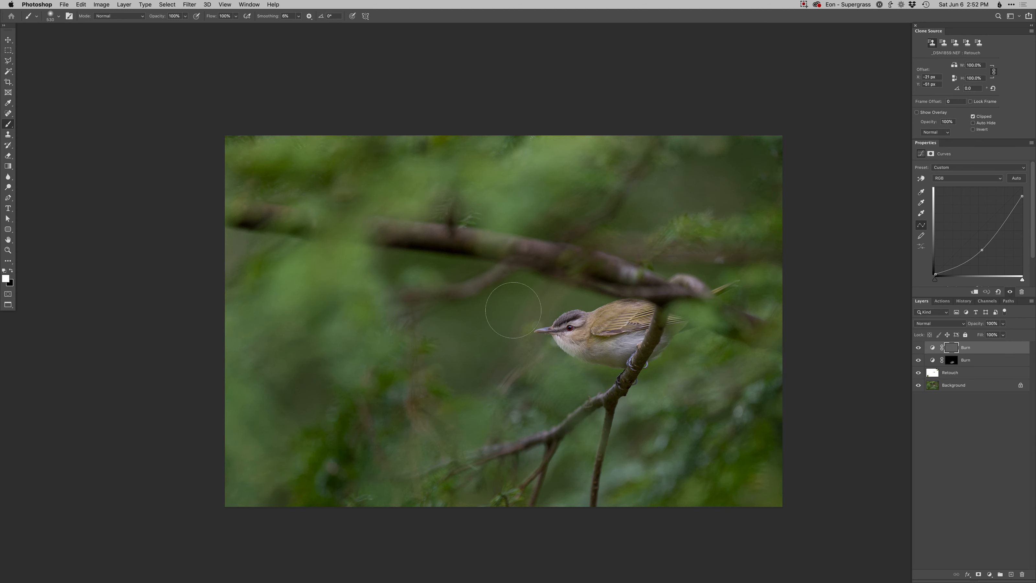
pyautogui.moveTo(528, 228); pyautogui.dragTo(540, 227)
pyautogui.moveTo(581, 132)
pyautogui.mouseDown()
pyautogui.moveTo(497, 221)
pyautogui.moveTo(453, 162)
pyautogui.moveTo(306, 291)
pyautogui.mouseUp()
pyautogui.moveTo(292, 132)
pyautogui.mouseDown()
pyautogui.moveTo(269, 221)
pyautogui.moveTo(362, 292)
pyautogui.moveTo(338, 386)
pyautogui.mouseUp()
pyautogui.moveTo(241, 469)
pyautogui.mouseDown()
pyautogui.moveTo(254, 376)
pyautogui.moveTo(241, 359)
pyautogui.moveTo(273, 498)
pyautogui.mouseUp()
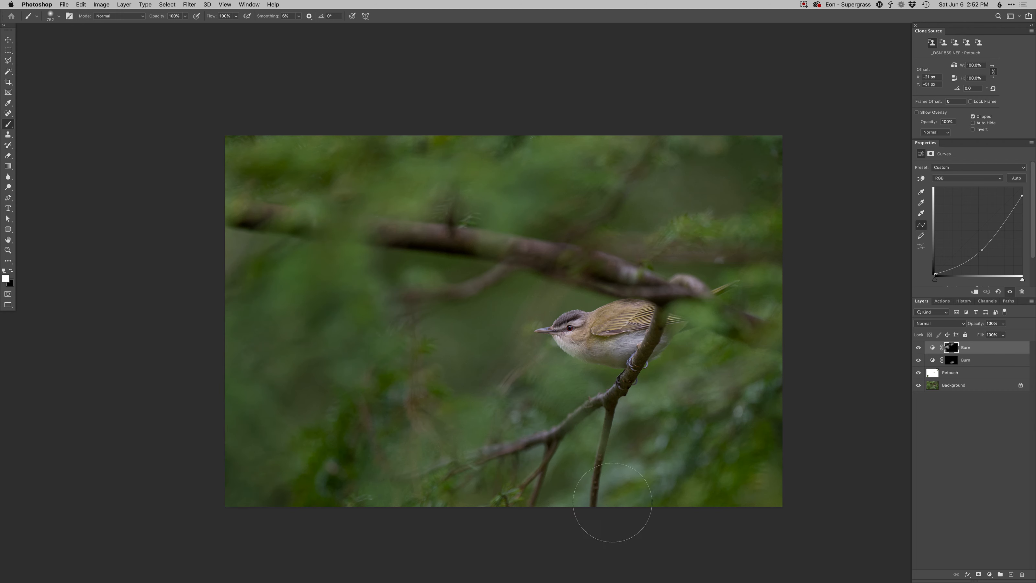
# - Burn the remaining bright foliage along the bottom, beside the perch and above the large blurred branch
pyautogui.moveTo(466, 440); pyautogui.dragTo(390, 490)
pyautogui.moveTo(692, 428); pyautogui.dragTo(615, 445)
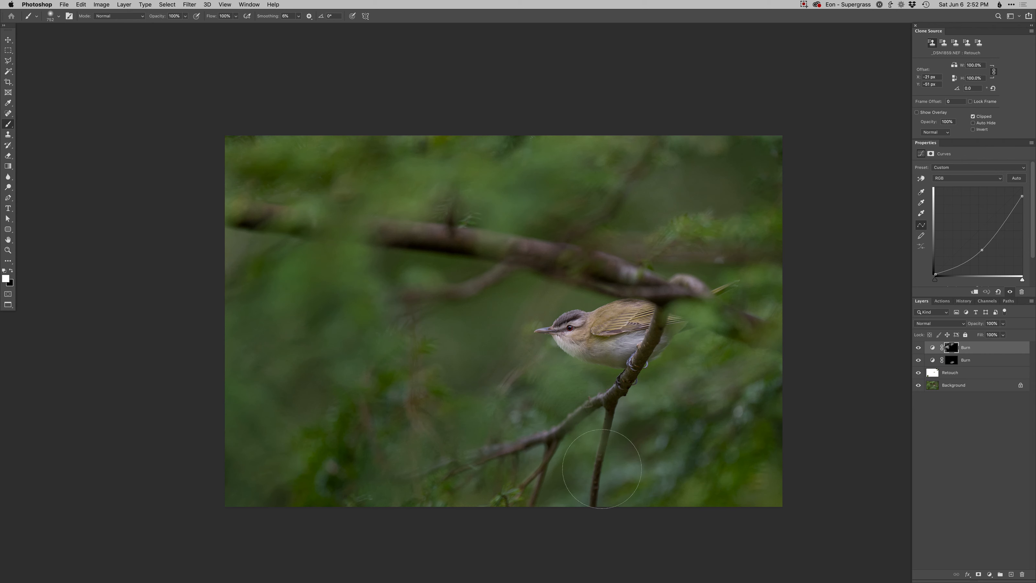
pyautogui.moveTo(719, 337); pyautogui.dragTo(693, 336)
pyautogui.moveTo(663, 402); pyautogui.dragTo(680, 402)
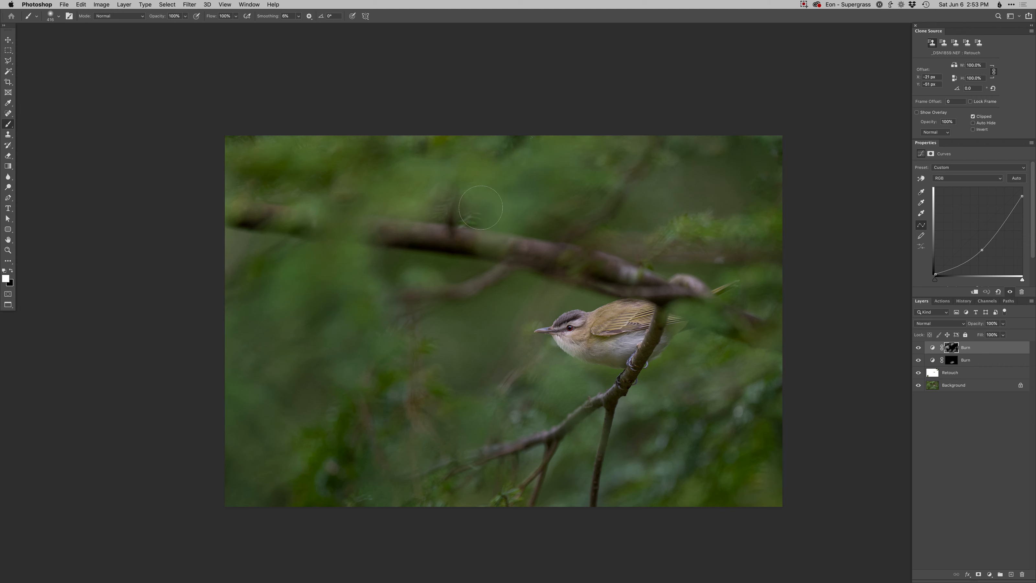
pyautogui.moveTo(458, 173); pyautogui.dragTo(404, 202)
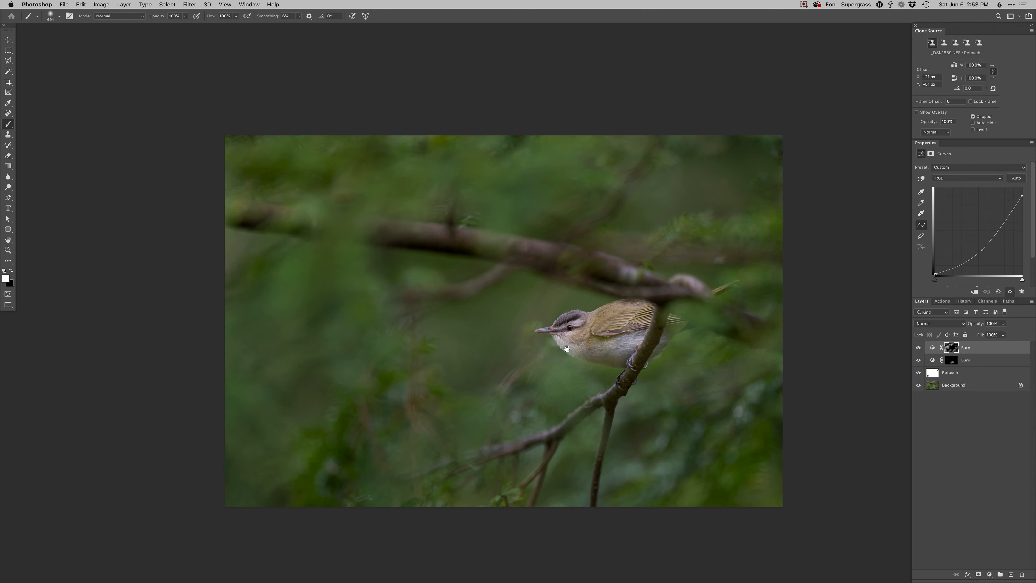
# - Add a Curves adjustment layer, adjust its curve and limit the effect to the bird's front with the mask
pyautogui.keyDown('super'); pyautogui.click(579, 355); pyautogui.keyUp('super')
pyautogui.press('super+m')
pyautogui.press('Return')
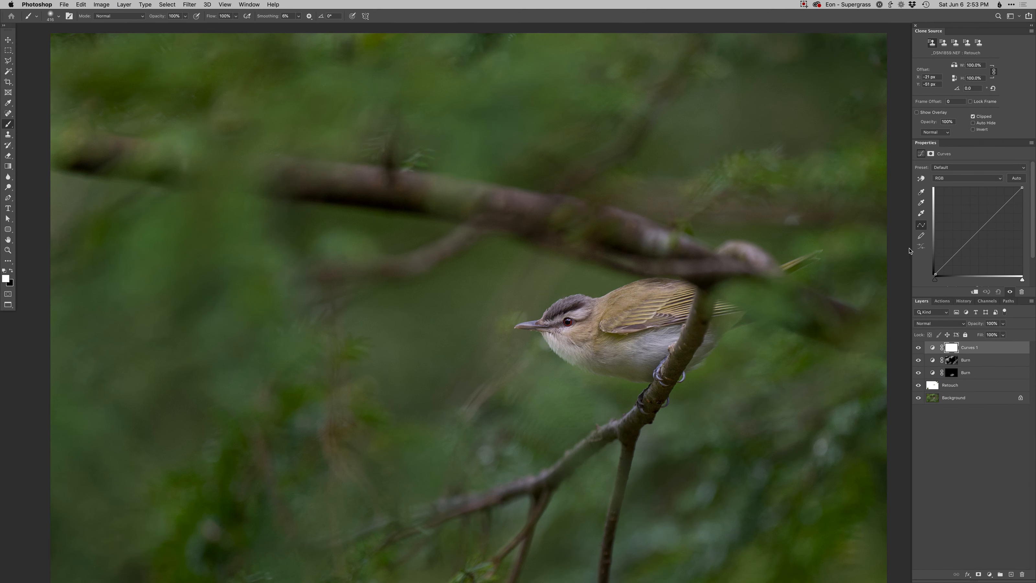
pyautogui.hotkey('alt', '4')
pyautogui.click(992, 215)
pyautogui.moveTo(576, 333)
pyautogui.mouseDown()
pyautogui.moveTo(515, 330)
pyautogui.moveTo(579, 342)
pyautogui.mouseUp()
# - Add a Dodge layer and paint over the bird's eye and beak with a small brush to brighten them
pyautogui.press('super+F2')
pyautogui.keyDown('super'); pyautogui.click(561, 321); pyautogui.keyUp('super')
pyautogui.moveTo(581, 321); pyautogui.dragTo(490, 334)
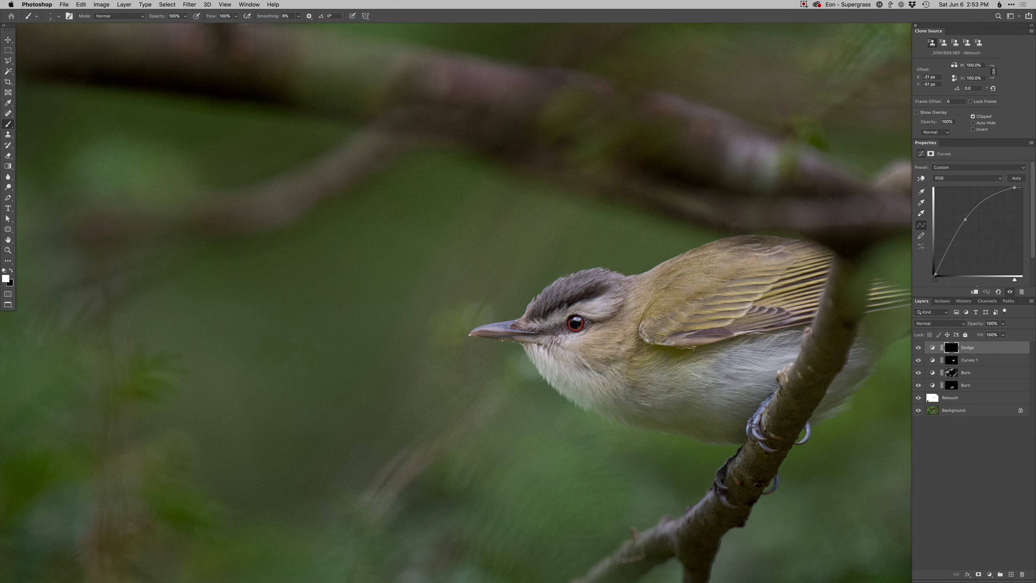
pyautogui.scroll(-1, 579, 334)
pyautogui.press('x')
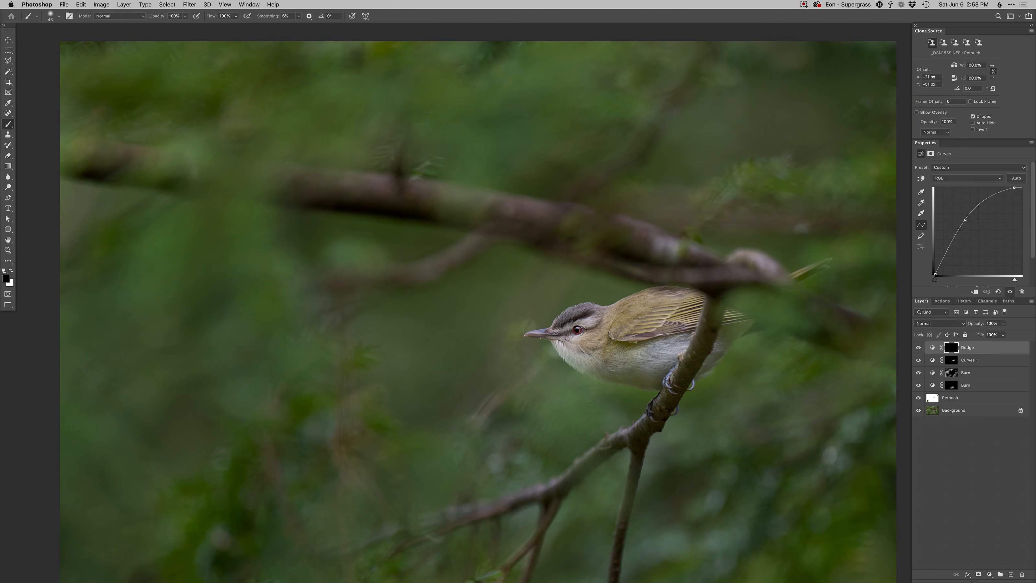
# - Add another Curves adjustment layer and shape a gentle S-curve with lifted highlights and lowered shadows
pyautogui.scroll(-1, 561, 327)
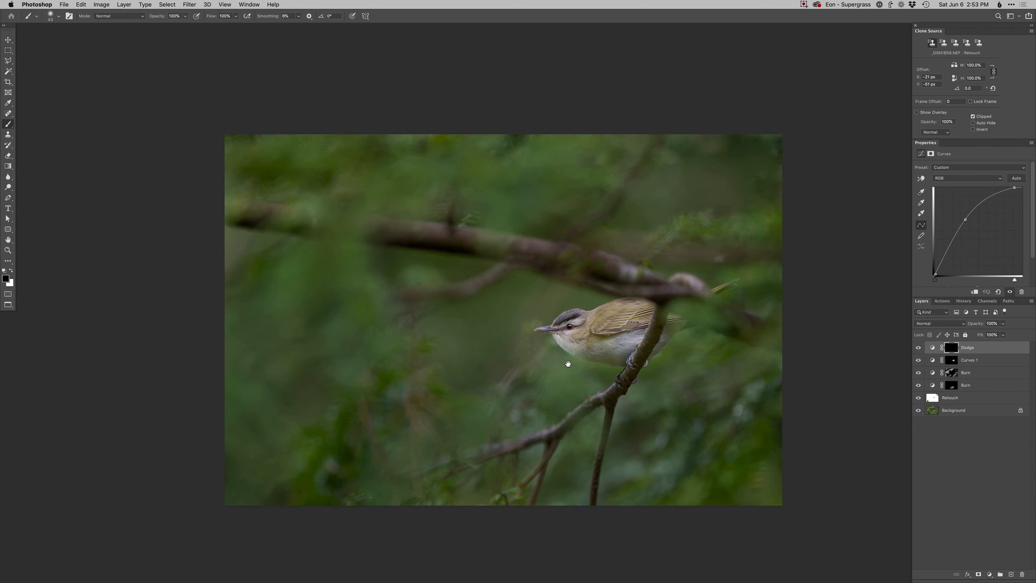
pyautogui.moveTo(563, 374)
pyautogui.mouseDown()
pyautogui.moveTo(567, 365)
pyautogui.moveTo(566, 381)
pyautogui.mouseUp()
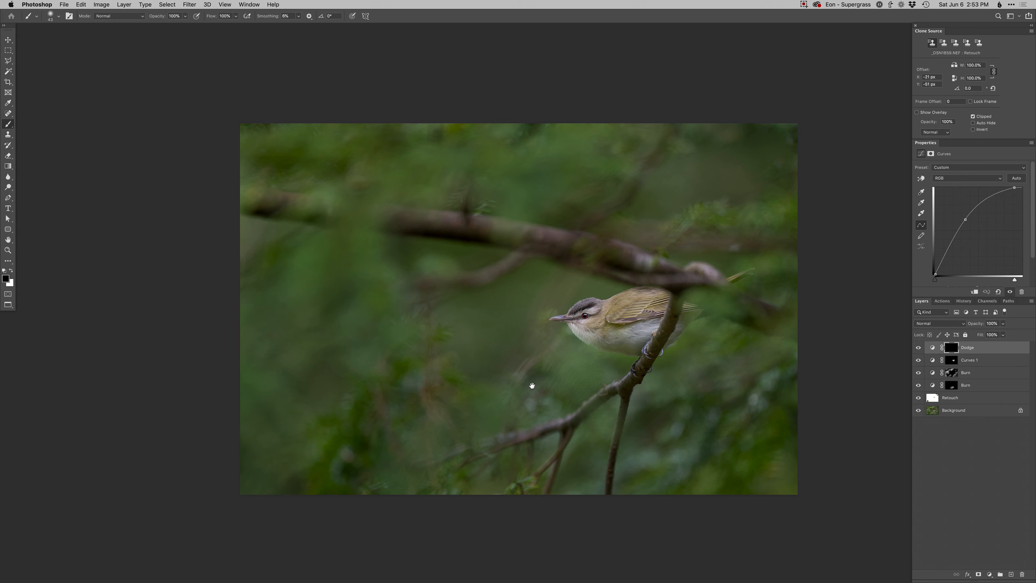
pyautogui.press('ctrl+super+m')
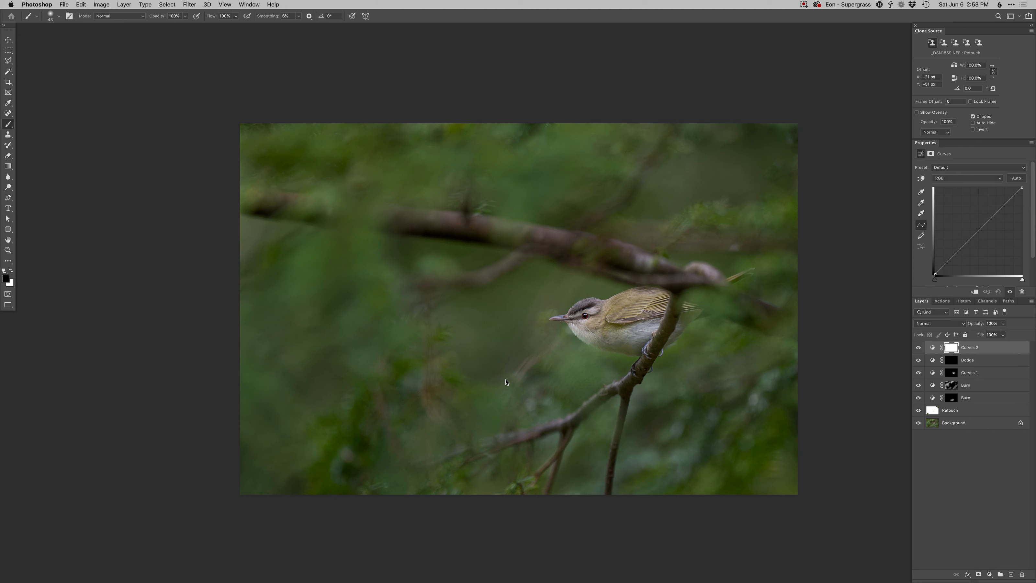
pyautogui.moveTo(1002, 208); pyautogui.dragTo(1000, 202)
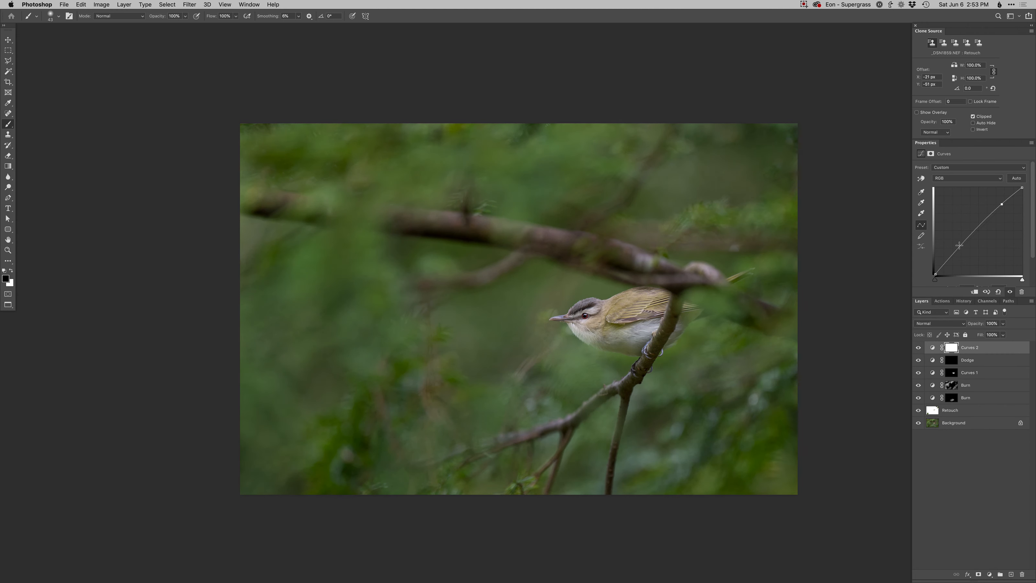
pyautogui.moveTo(951, 255); pyautogui.dragTo(950, 258)
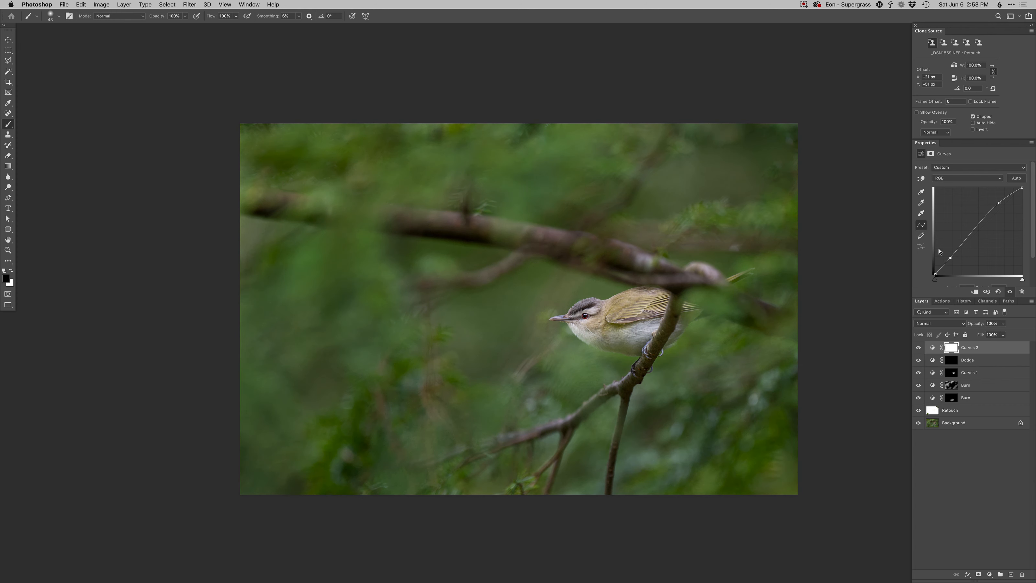
# - Invert the new Curves layer's mask and paint the added contrast onto the bird's head
pyautogui.scroll(2, 587, 315)
pyautogui.press('super+i')
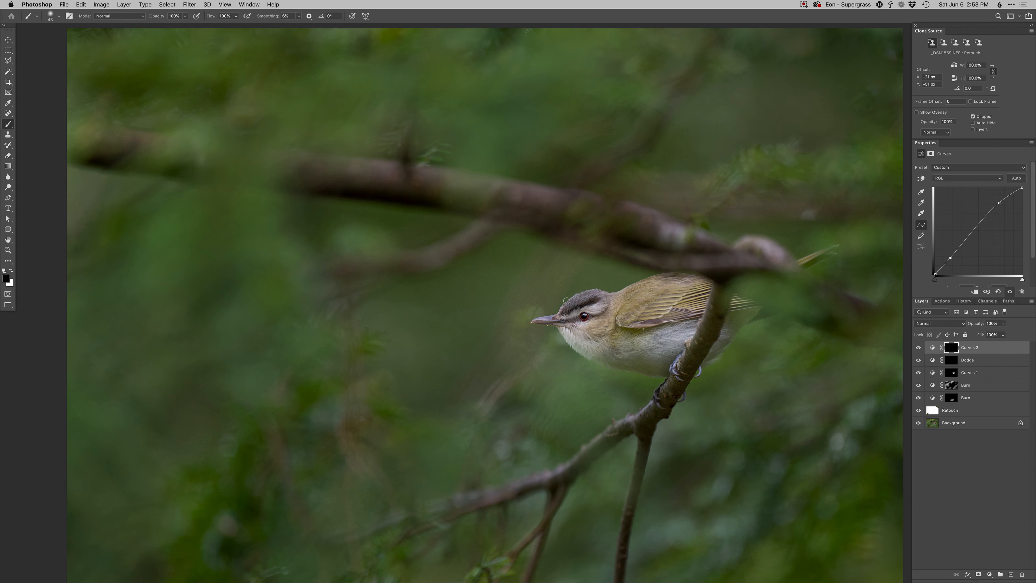
pyautogui.press('x')
pyautogui.moveTo(602, 308)
pyautogui.mouseDown()
pyautogui.moveTo(619, 309)
pyautogui.moveTo(594, 326)
pyautogui.moveTo(660, 317)
pyautogui.moveTo(571, 330)
pyautogui.mouseUp()
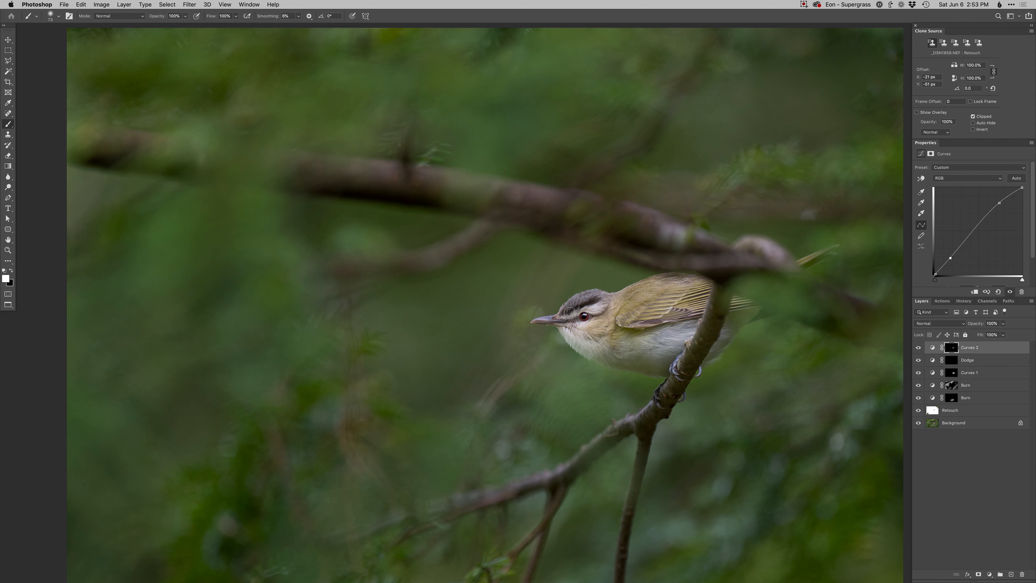
pyautogui.hscroll(-2, 583, 299)
pyautogui.keyDown('alt'); pyautogui.click(584, 299); pyautogui.keyUp('alt')
pyautogui.moveTo(622, 325); pyautogui.dragTo(604, 317)
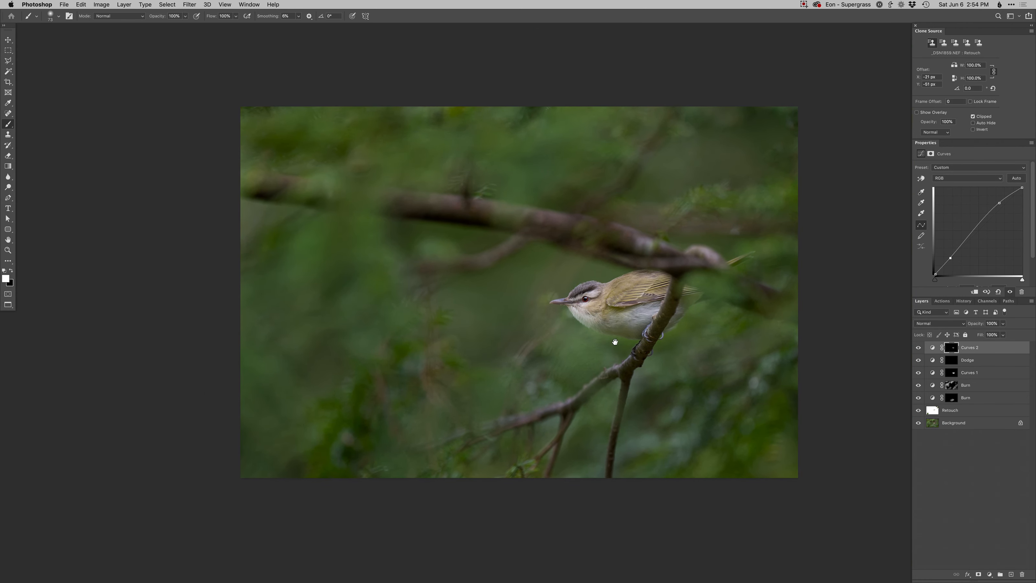
# - Paint on the upper Burn layer's mask to darken the bright branch knob and the foliage beneath the bird
pyautogui.click(953, 388)
pyautogui.moveTo(715, 257); pyautogui.dragTo(711, 257)
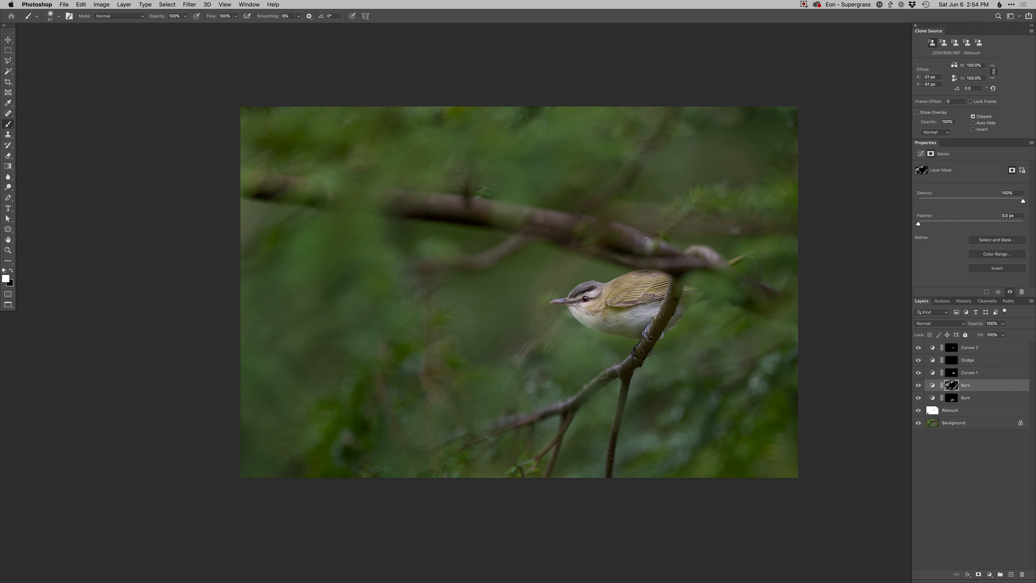
pyautogui.press('x')
pyautogui.press('x')
pyautogui.keyDown('alt'); pyautogui.click(657, 374); pyautogui.keyUp('alt')
pyautogui.moveTo(665, 391); pyautogui.dragTo(649, 378)
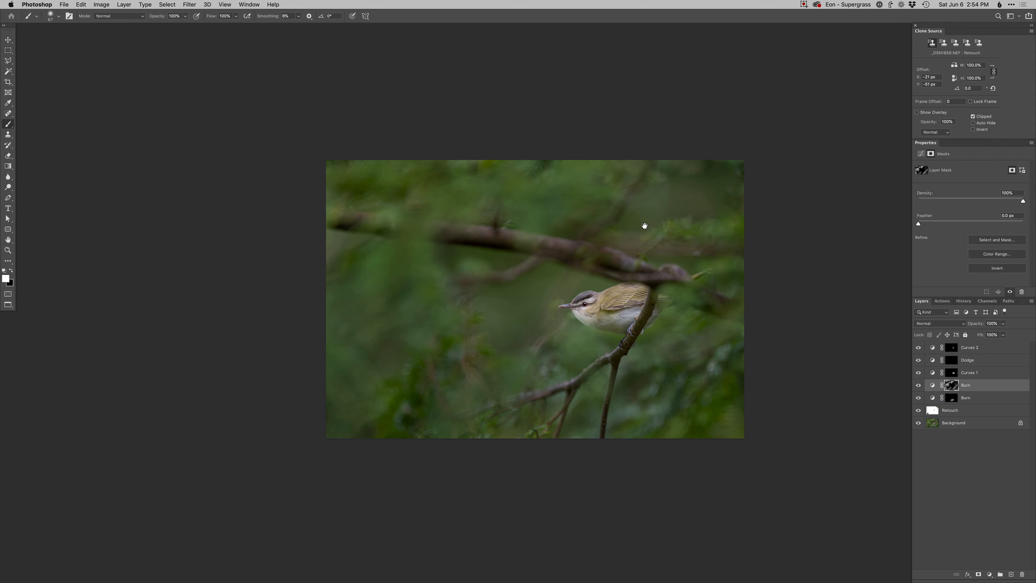
# - Use the Clone Stamp on the Retouch layer to clean up the distraction in the photo's upper-right corner
pyautogui.press('s')
pyautogui.click(932, 410)
pyautogui.keyDown('alt'); pyautogui.click(716, 174); pyautogui.keyUp('alt')
pyautogui.moveTo(728, 162); pyautogui.dragTo(741, 158)
pyautogui.keyDown('alt'); pyautogui.click(717, 173); pyautogui.keyUp('alt')
# - Clone clean background over the distracting spots above the bird's tail on the Retouch layer
pyautogui.keyDown('alt'); pyautogui.click(711, 254); pyautogui.keyUp('alt')
pyautogui.keyDown('ctrl'); pyautogui.keyDown('alt'); pyautogui.moveTo(705, 244); pyautogui.dragTo(693, 255); pyautogui.keyUp('alt'); pyautogui.keyUp('ctrl')
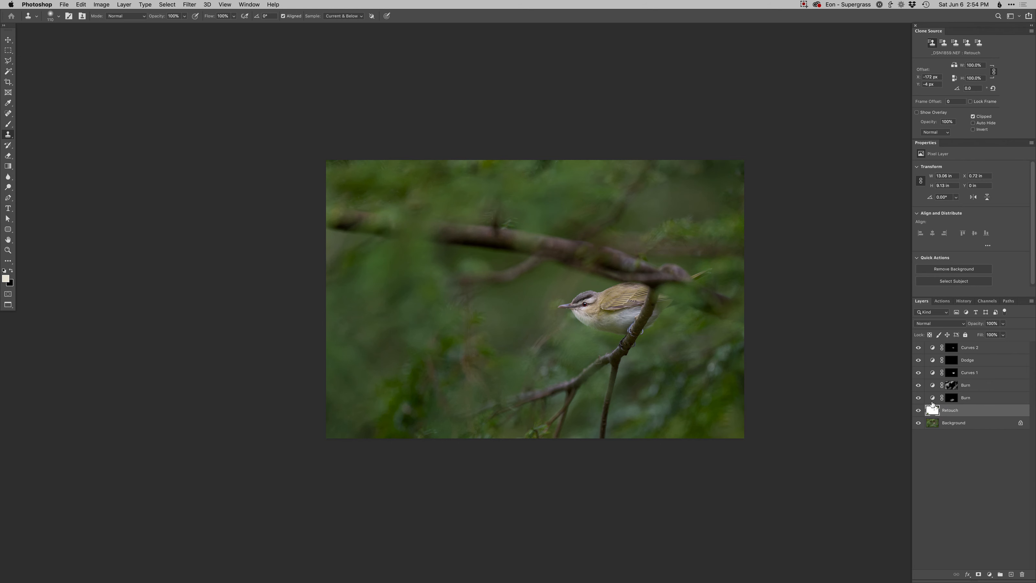
pyautogui.keyDown('alt'); pyautogui.click(682, 259); pyautogui.keyUp('alt')
pyautogui.click(694, 261)
# - Compare the retouched photo with the original by isolating the Background layer and restoring all layers
pyautogui.press('super+0')
pyautogui.moveTo(678, 411); pyautogui.dragTo(609, 412)
pyautogui.keyDown('alt'); pyautogui.click(918, 423); pyautogui.keyUp('alt')
pyautogui.keyDown('alt'); pyautogui.click(918, 422); pyautogui.keyUp('alt')
pyautogui.keyDown('alt'); pyautogui.click(918, 423); pyautogui.keyUp('alt')
pyautogui.keyDown('alt'); pyautogui.click(918, 423); pyautogui.keyUp('alt')
# - Save the layered photo as a PSD file and close the document
pyautogui.press('super+s')
pyautogui.press('Return')
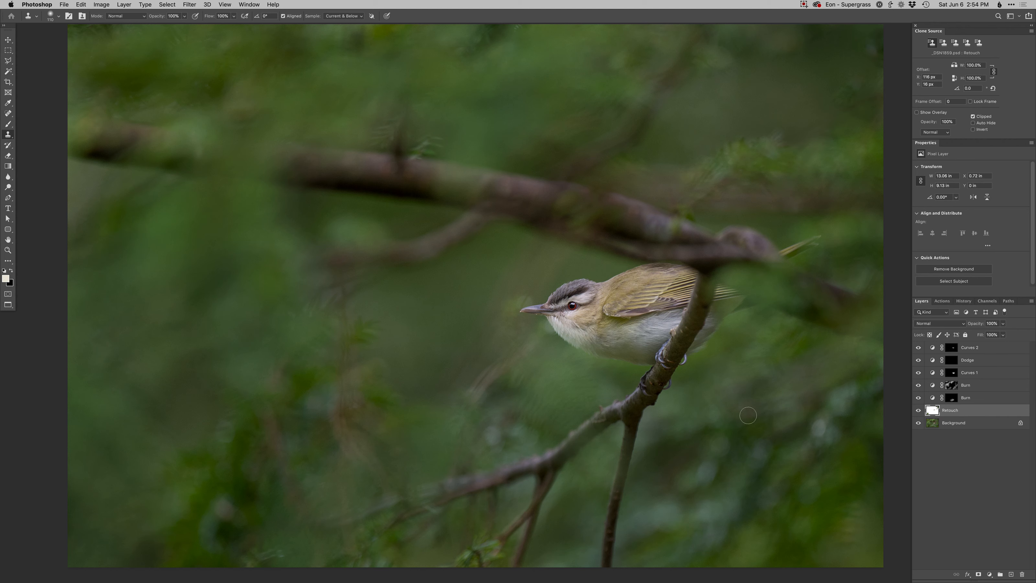
pyautogui.press('super+shift+a')
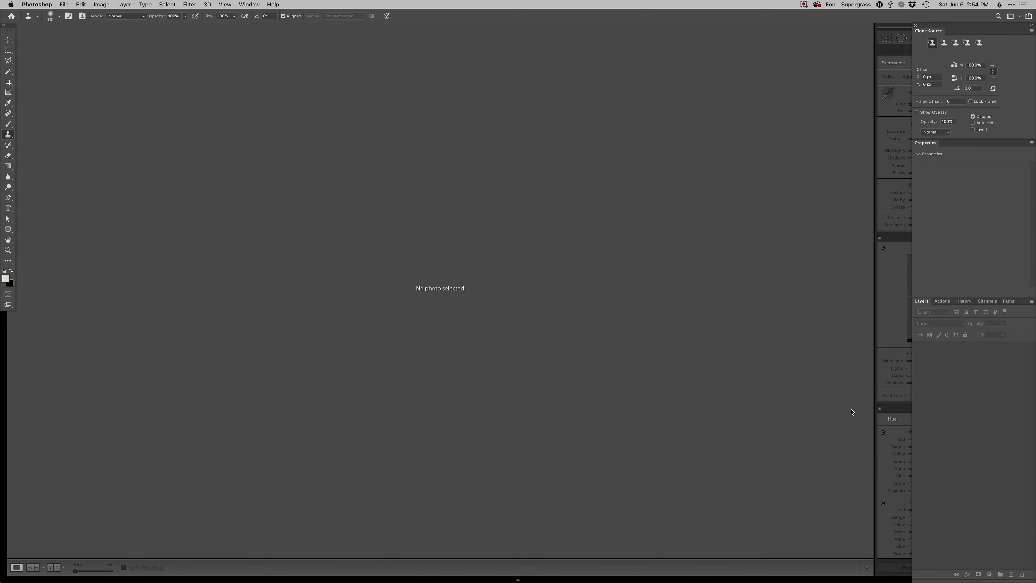
# - Switch to Lightroom, open the original raw photo in Develop and reset its adjustments
pyautogui.click(851, 411)
pyautogui.press('g')
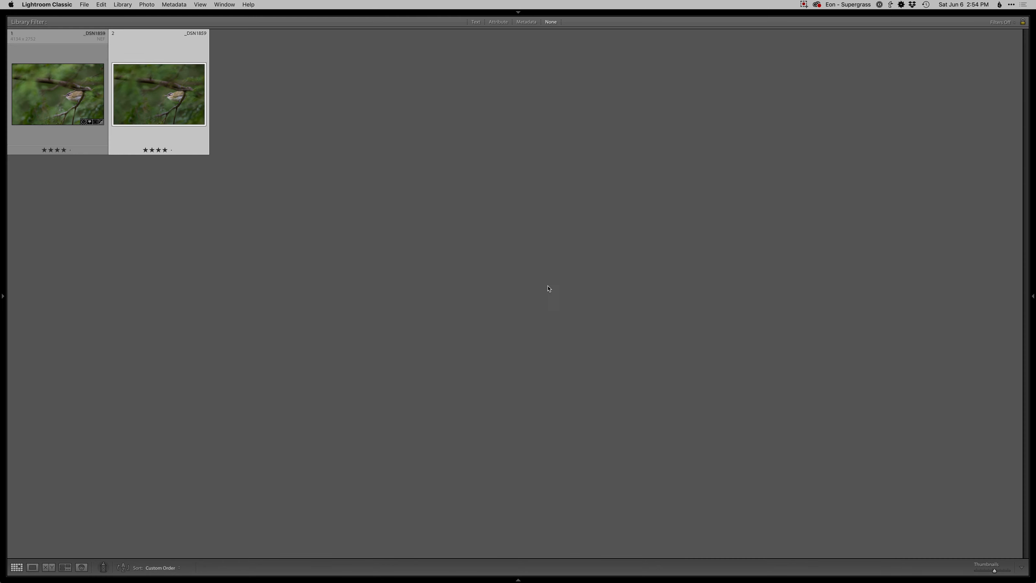
pyautogui.click(81, 96)
pyautogui.press('d')
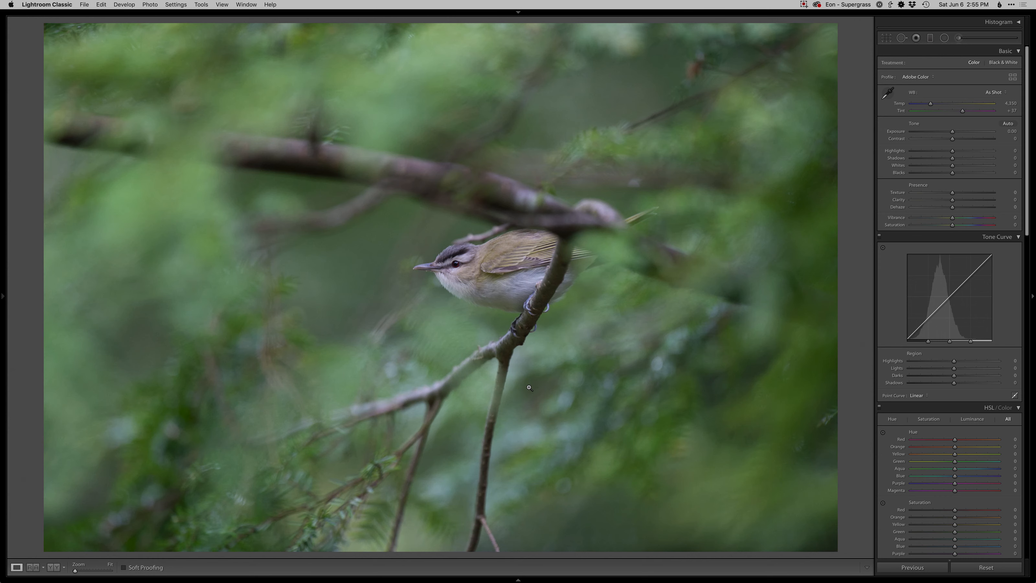
# - Compare the original and edited bird photos side by side in Survey view and return to the grid
pyautogui.press('g')
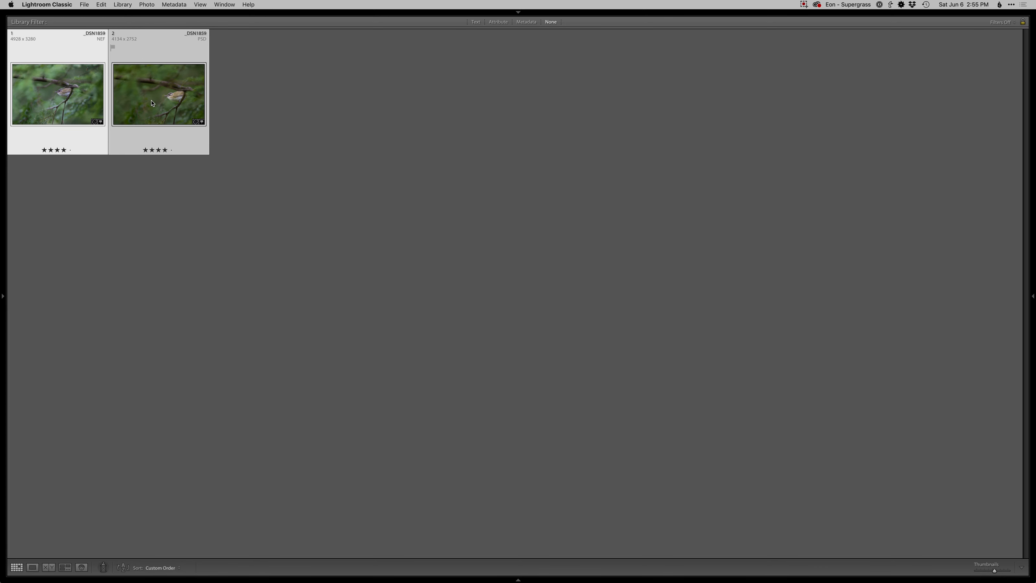
pyautogui.press('n')
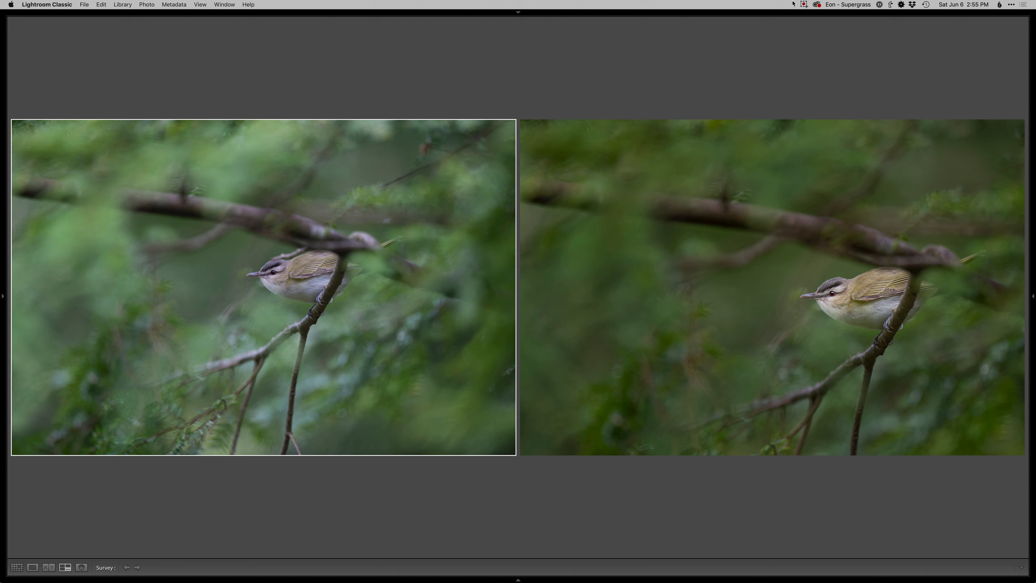
pyautogui.click(804, 5)
pyautogui.click(805, 5)
pyautogui.press('g')
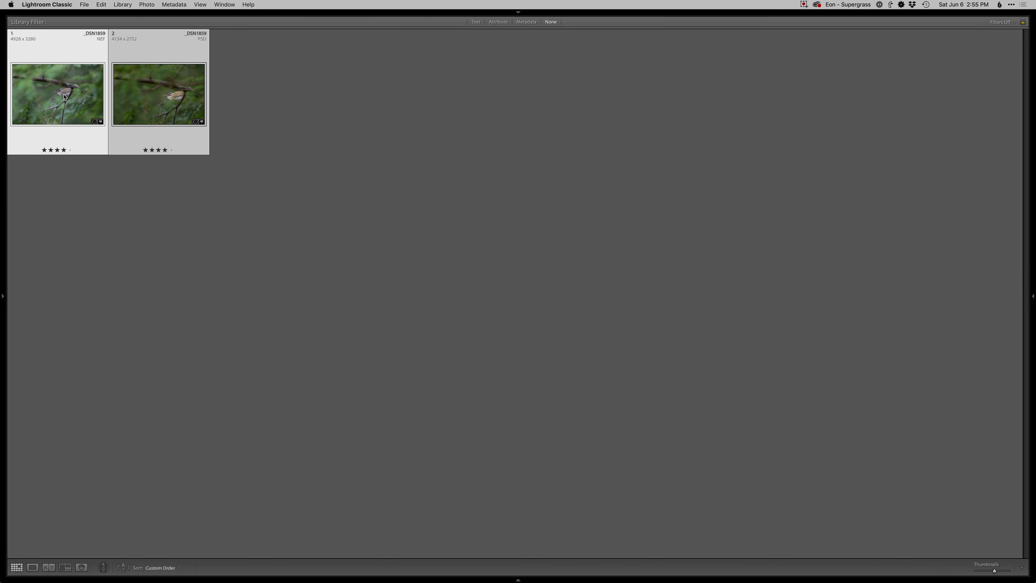
# - Open the edited PSD in Photoshop from Lightroom with the Edit Original option
pyautogui.click(164, 100)
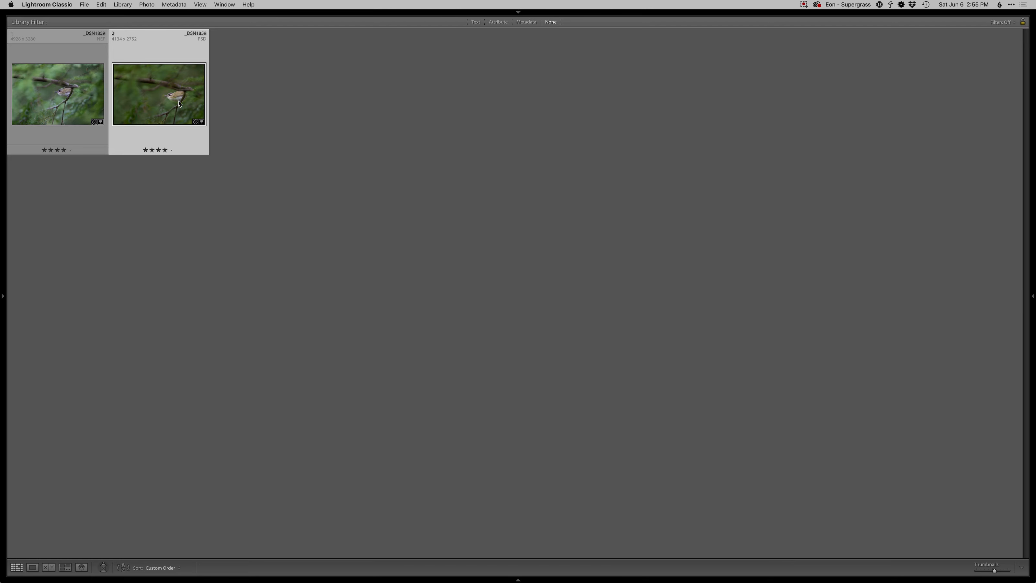
pyautogui.press('super+e')
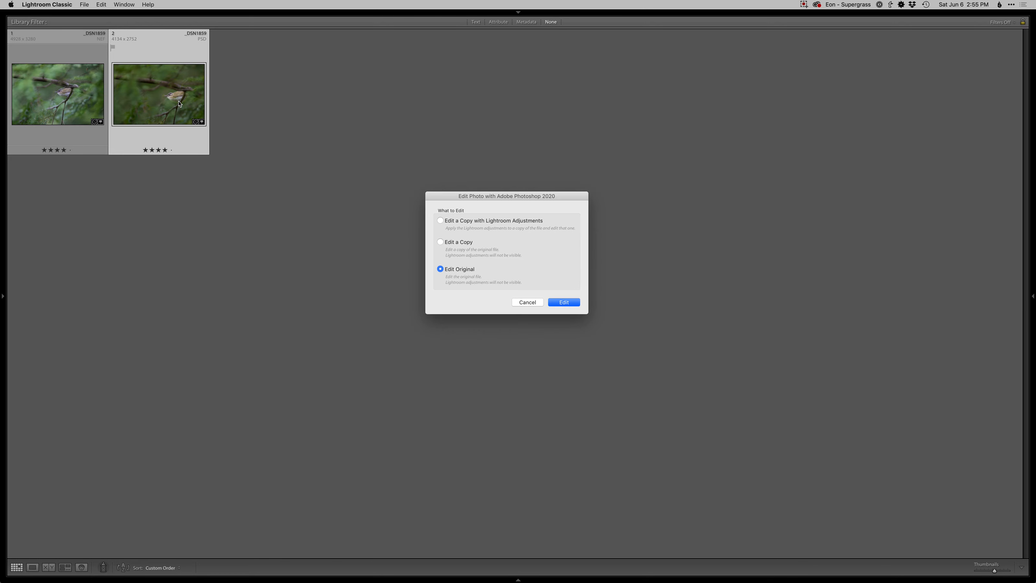
pyautogui.press('Return')
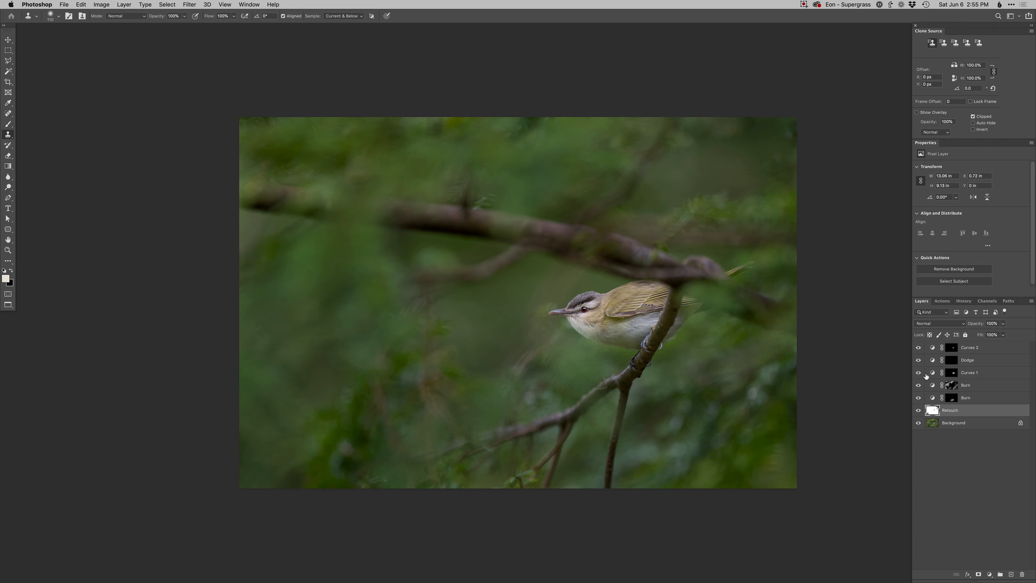
# - Check the Curves 1 layer's effect by toggling its visibility and delete the layer
pyautogui.click(930, 373)
pyautogui.click(919, 374)
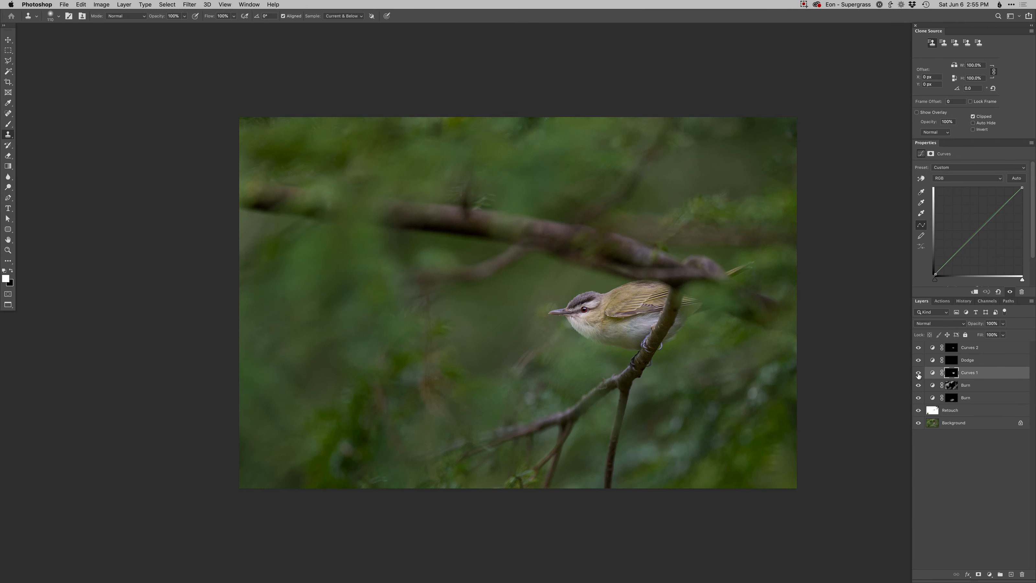
pyautogui.click(918, 374)
pyautogui.click(918, 374)
pyautogui.press('Delete')
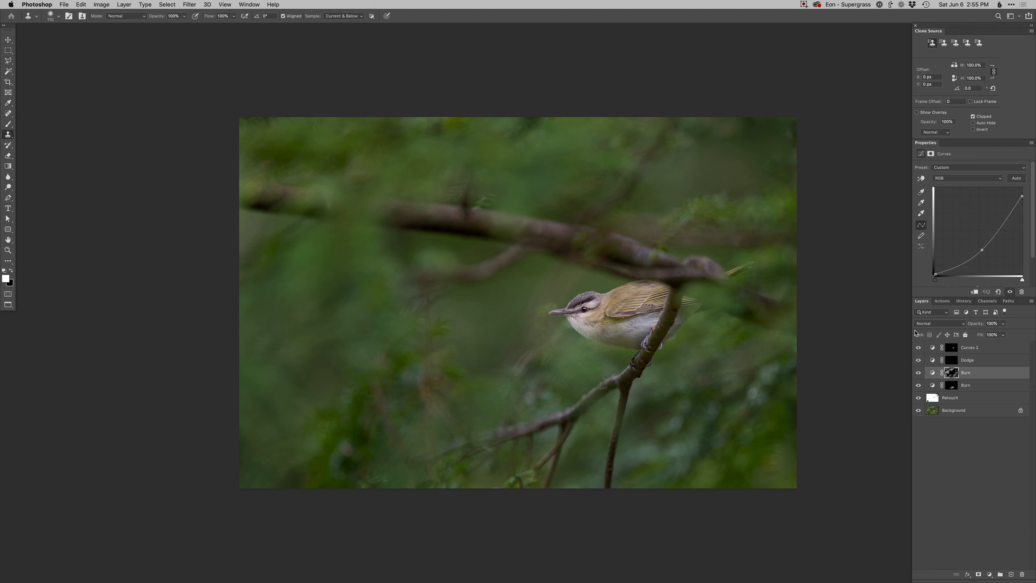
# - Try deleting the upper Burn layer that darkens the background, and undo the deletion
pyautogui.click(931, 374)
pyautogui.press('Delete')
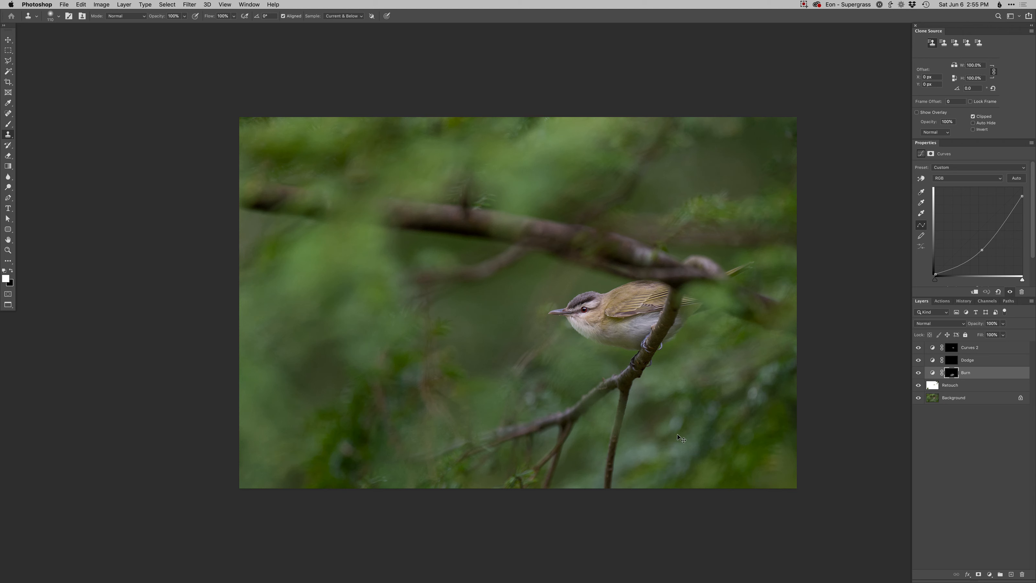
pyautogui.press('super+z')
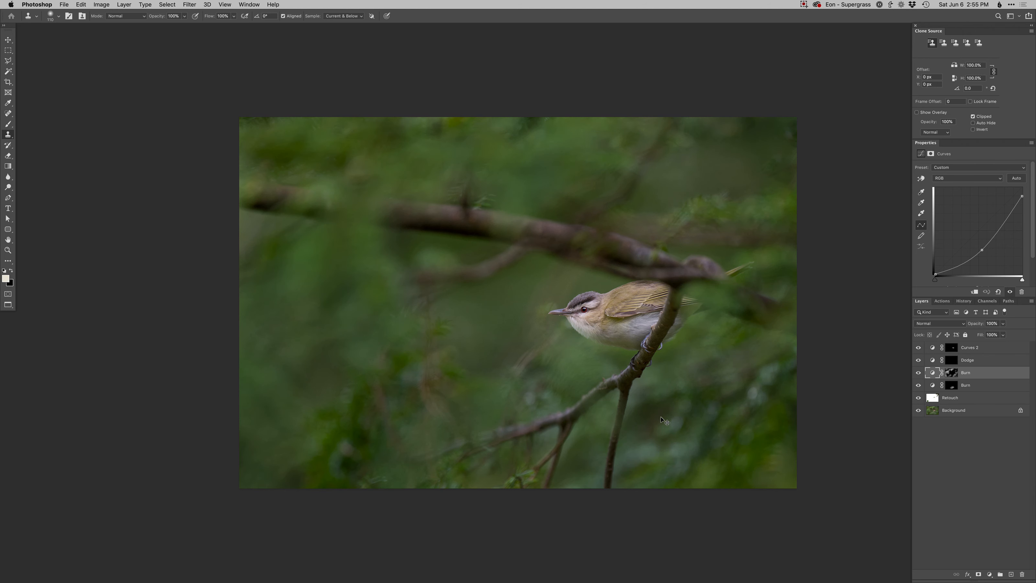
# - Close the reopened PSD and switch back to Lightroom's photo grid
pyautogui.press('super+w')
pyautogui.press('Escape')
pyautogui.press('super+w')
pyautogui.click(557, 365)
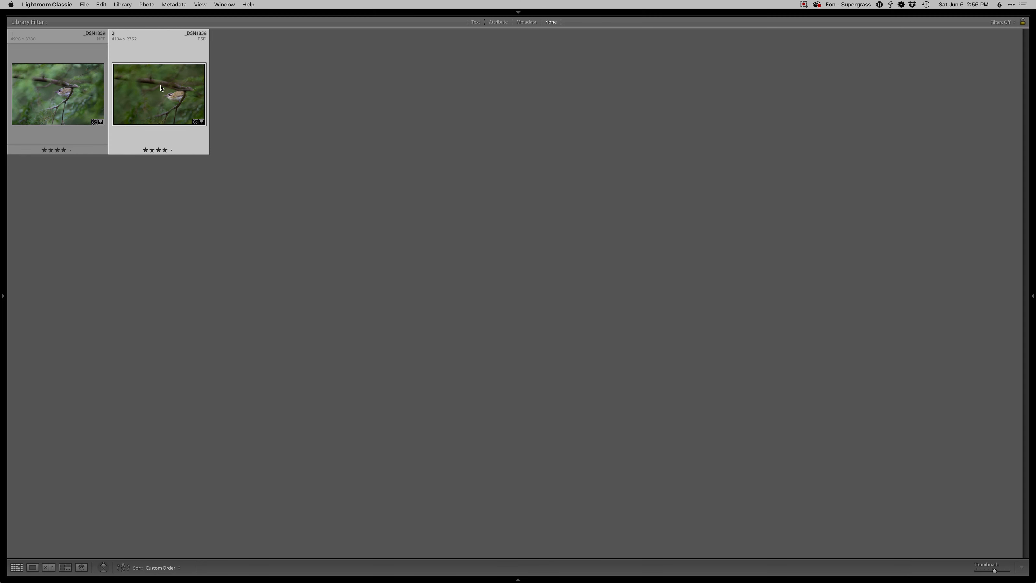
# - Select the raw original along with the edited PSD and show both in Survey view
pyautogui.keyDown('super'); pyautogui.click(77, 90); pyautogui.keyUp('super')
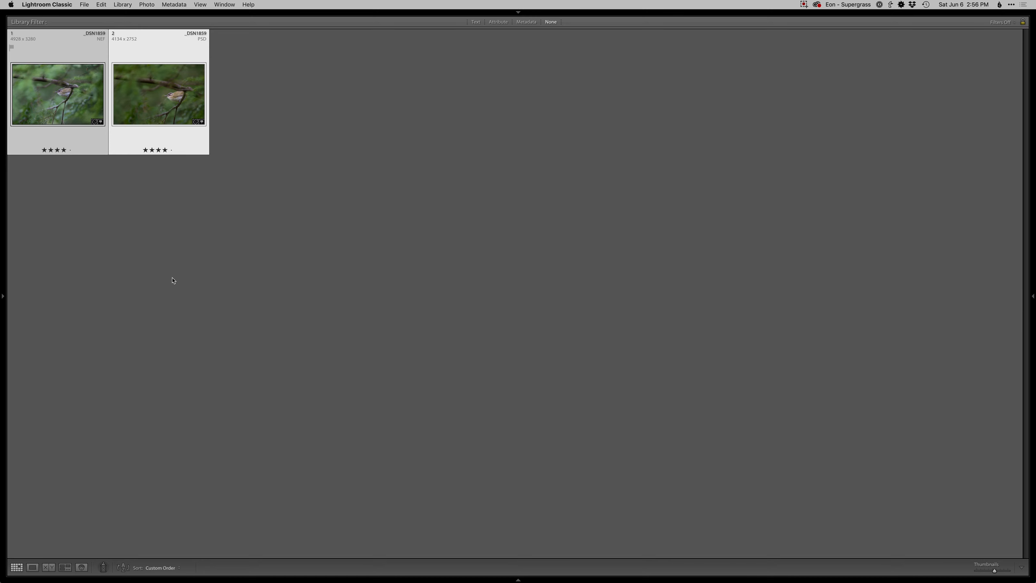
pyautogui.press('n')
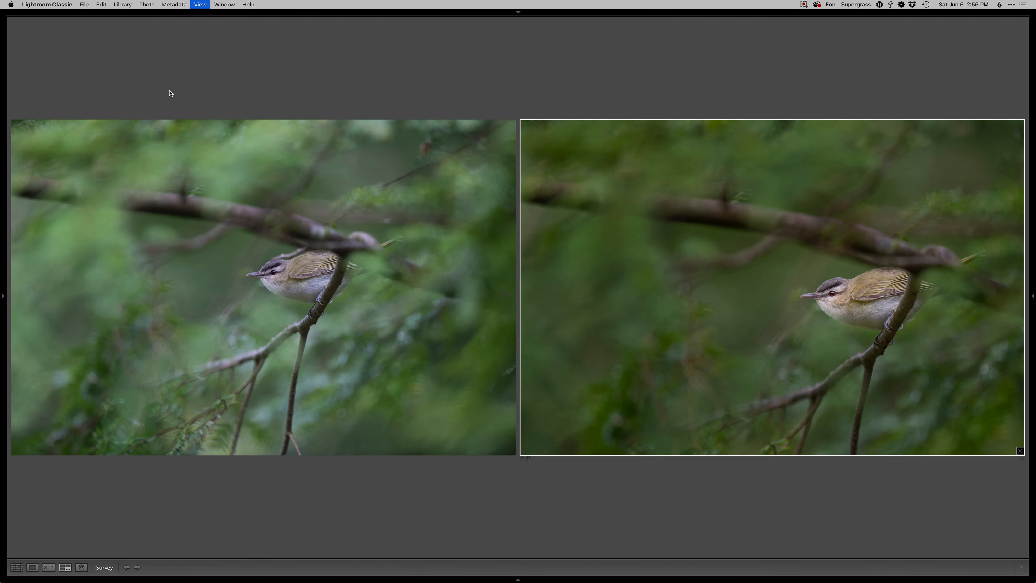